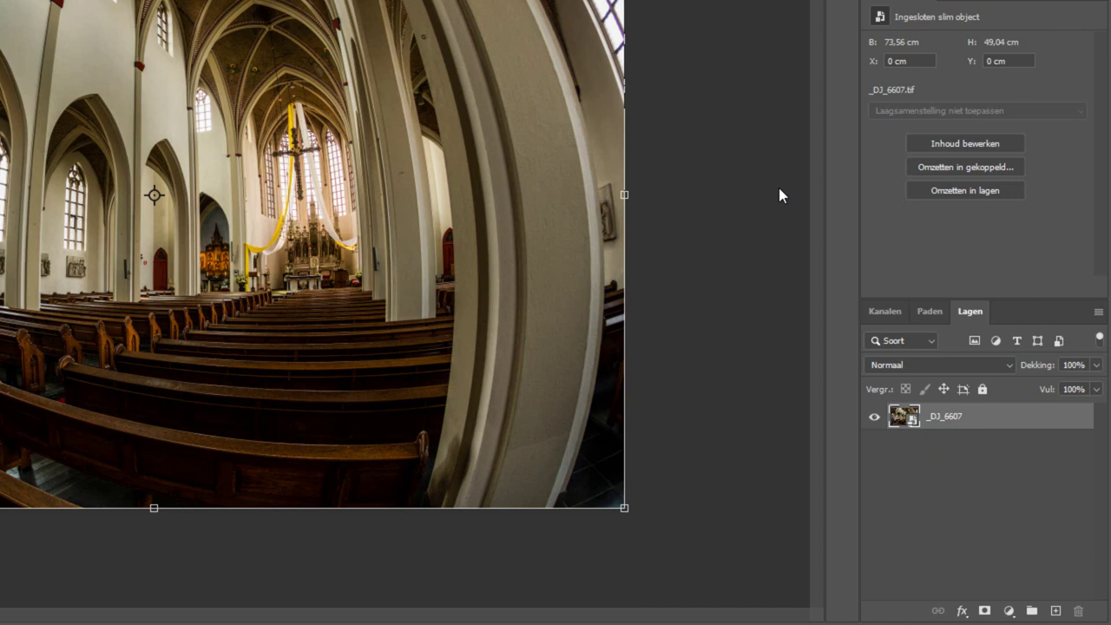
Flatten the photo with Eén laag maken and convert Achtergrond into smart object Laag 0
right_click(1009, 422)
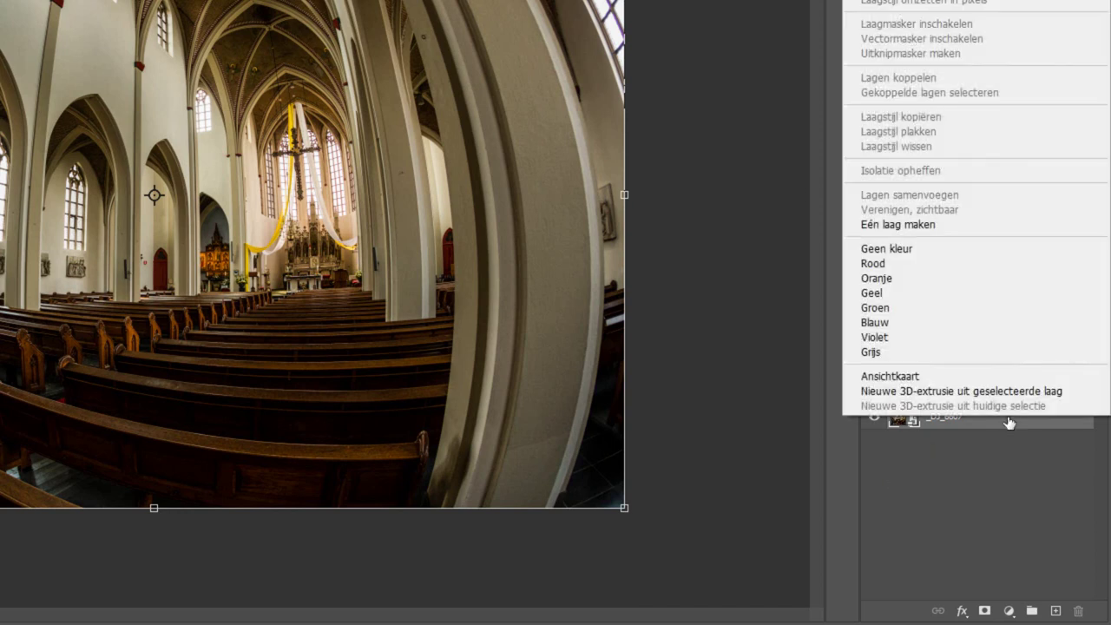
click(921, 226)
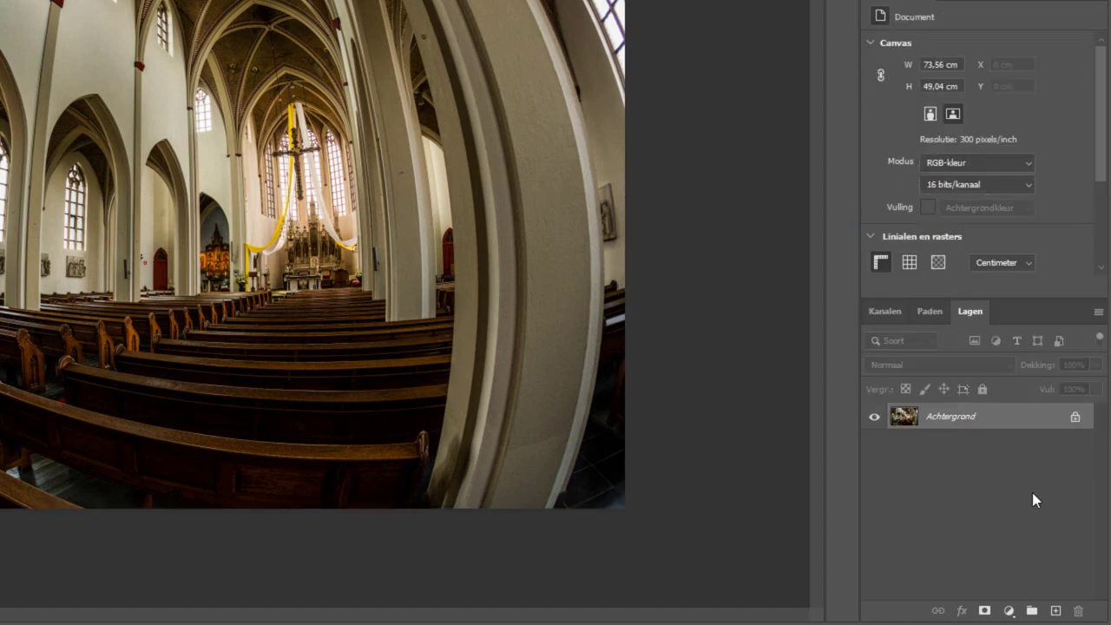
right_click(1009, 422)
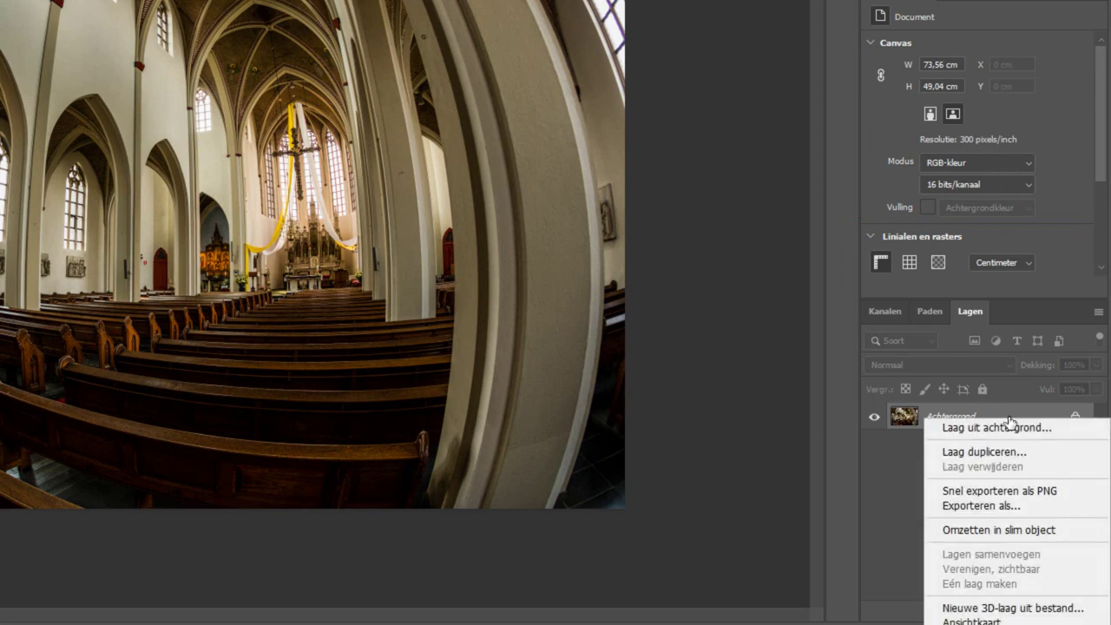
click(993, 530)
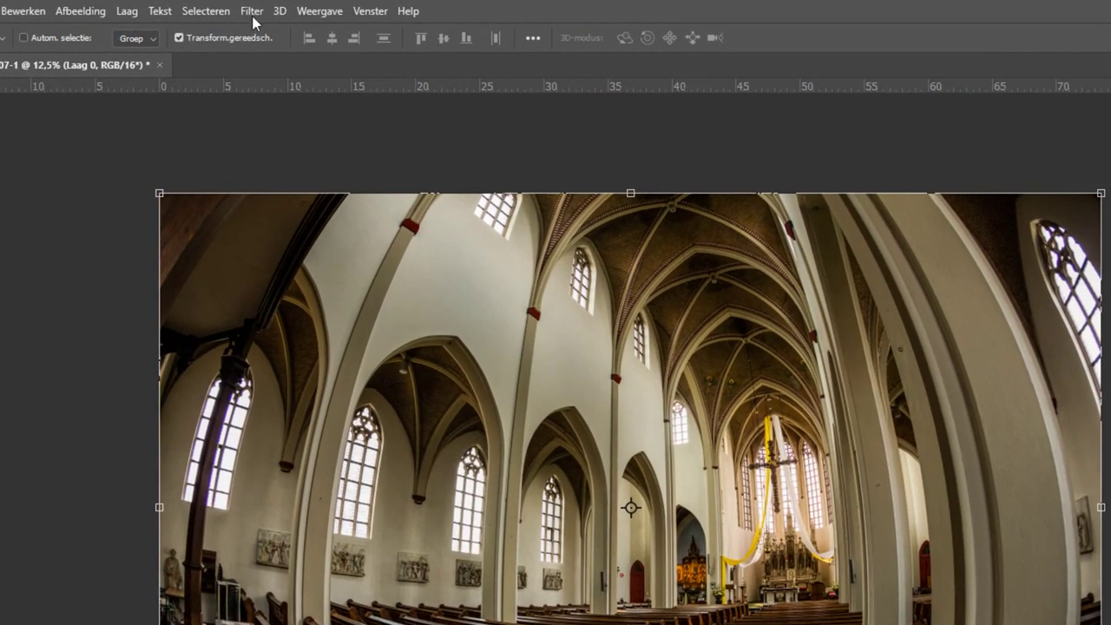
Choose Filter > Adaptief groothoek to open the correction dialog on the church photo
click(253, 12)
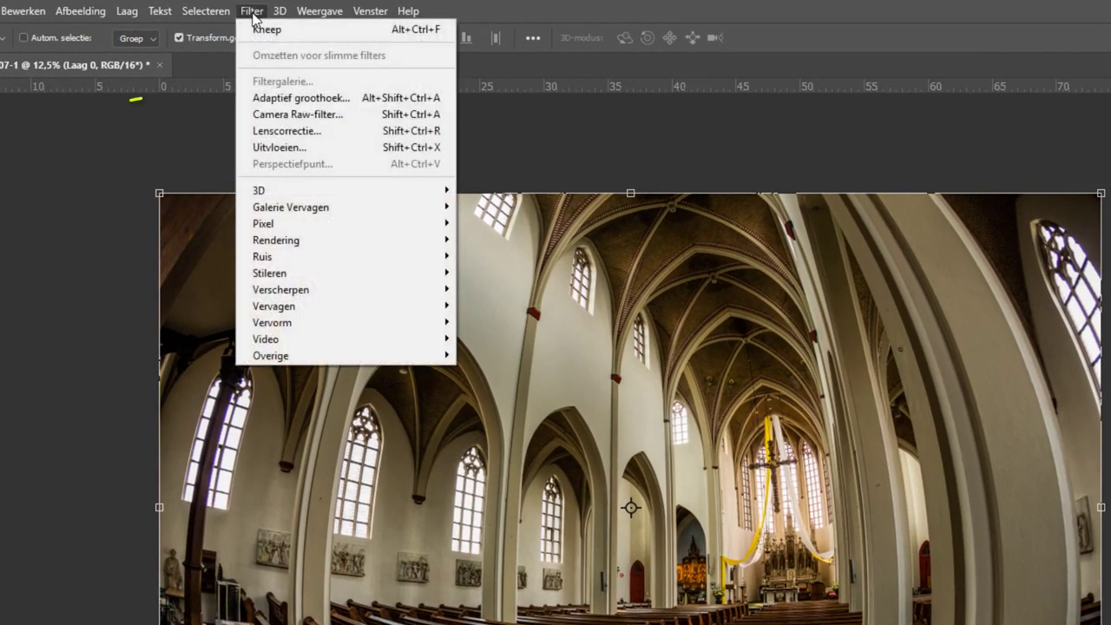
click(309, 102)
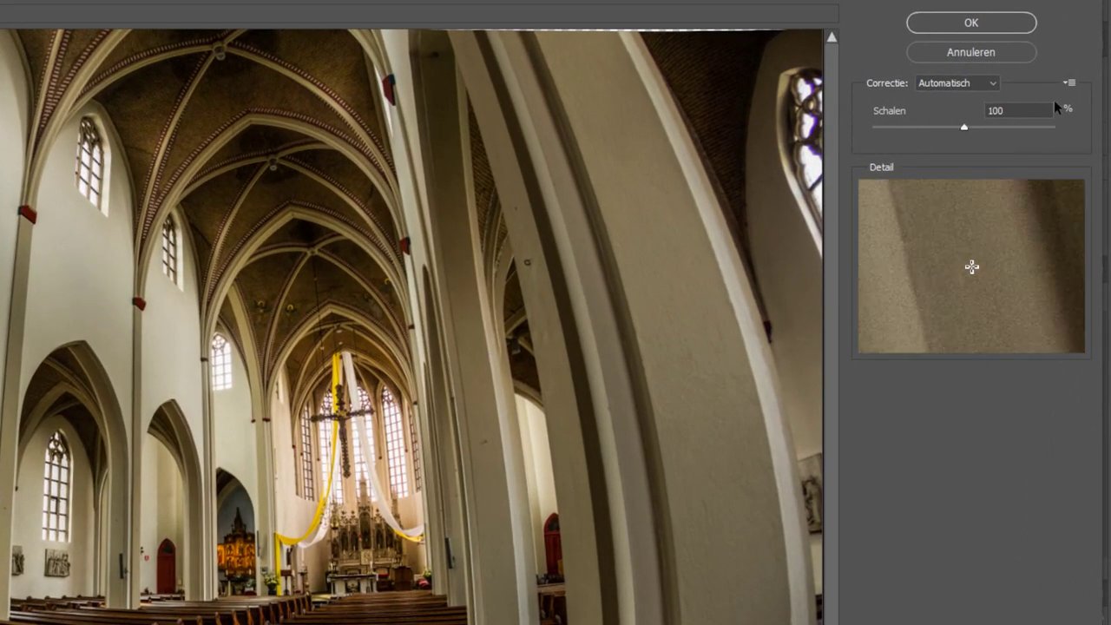
Set the correction to Visoog (fisheye) and, after testing Schalen, leave it at 100
click(978, 85)
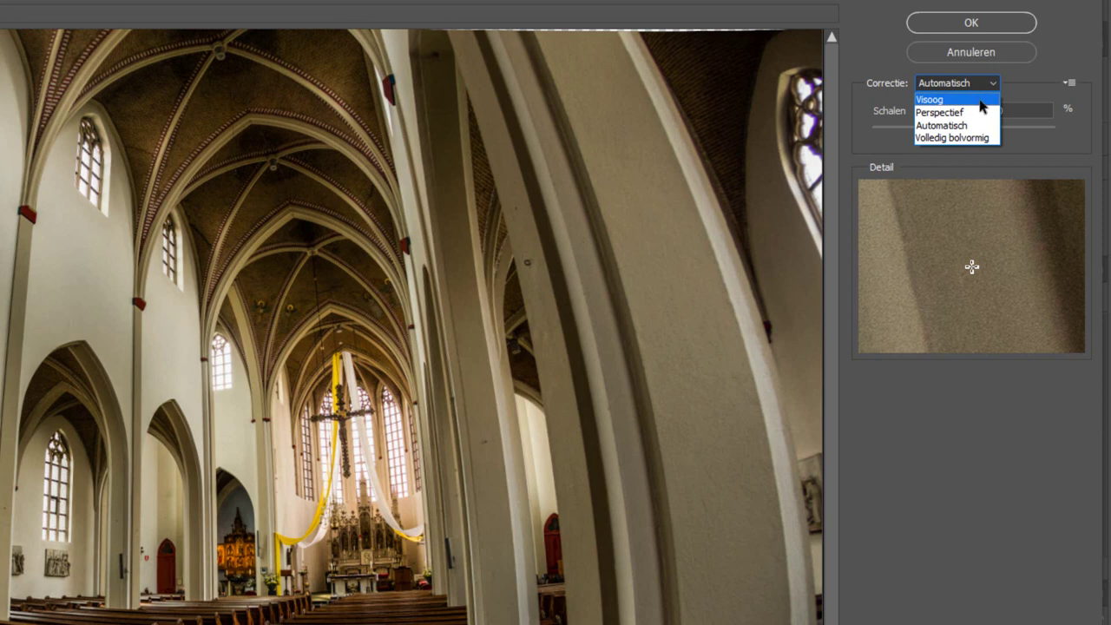
click(933, 99)
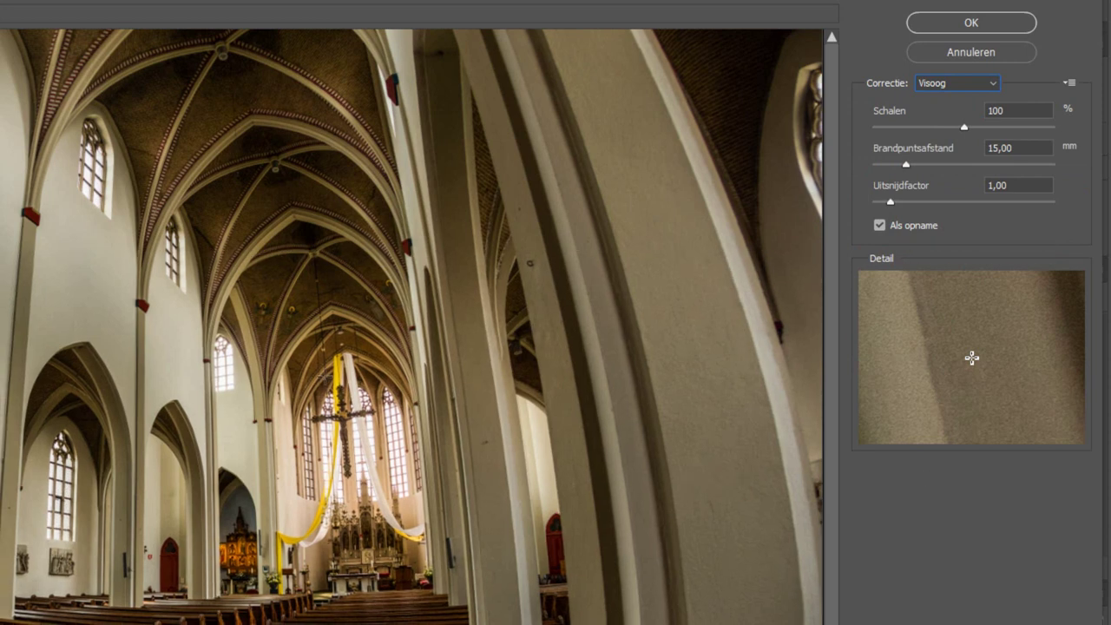
click(938, 128)
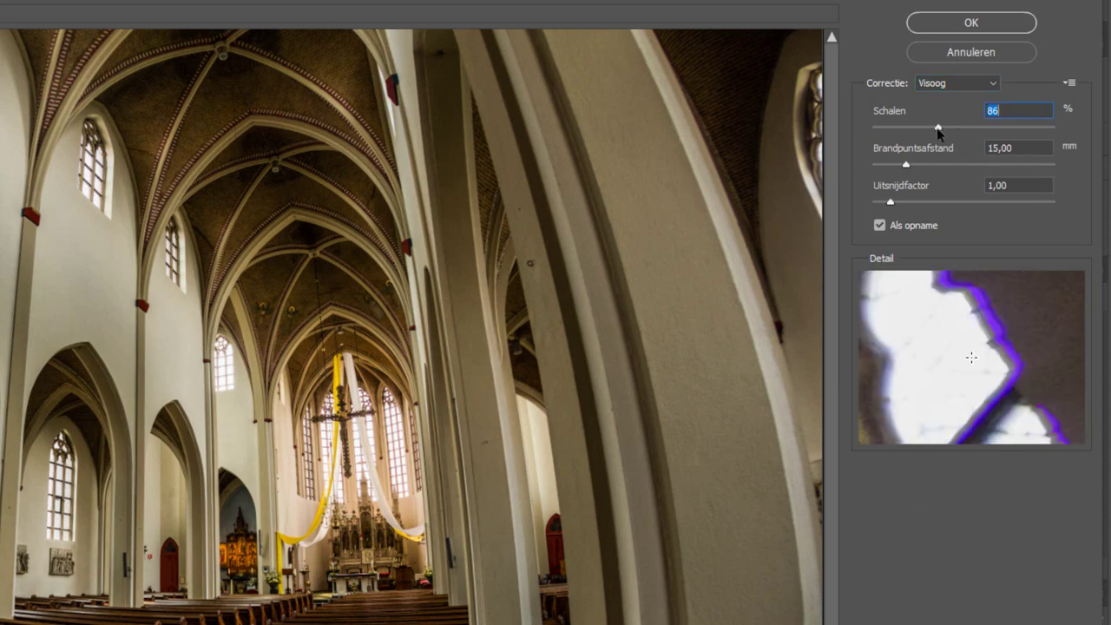
click(892, 128)
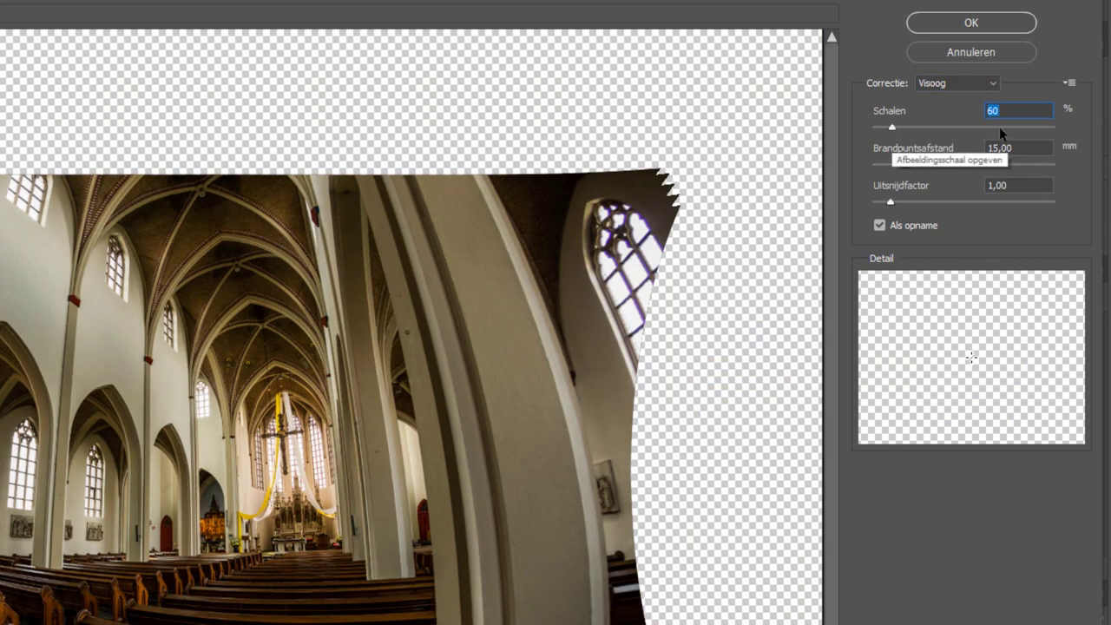
click(1001, 127)
text(100)
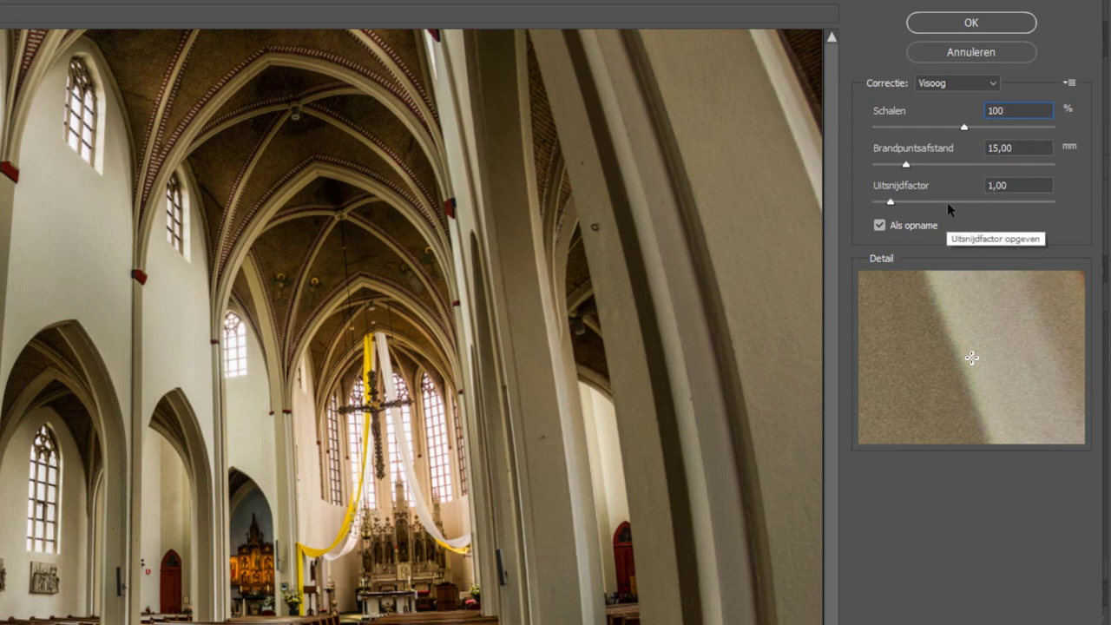
drag(948, 202, 1010, 205)
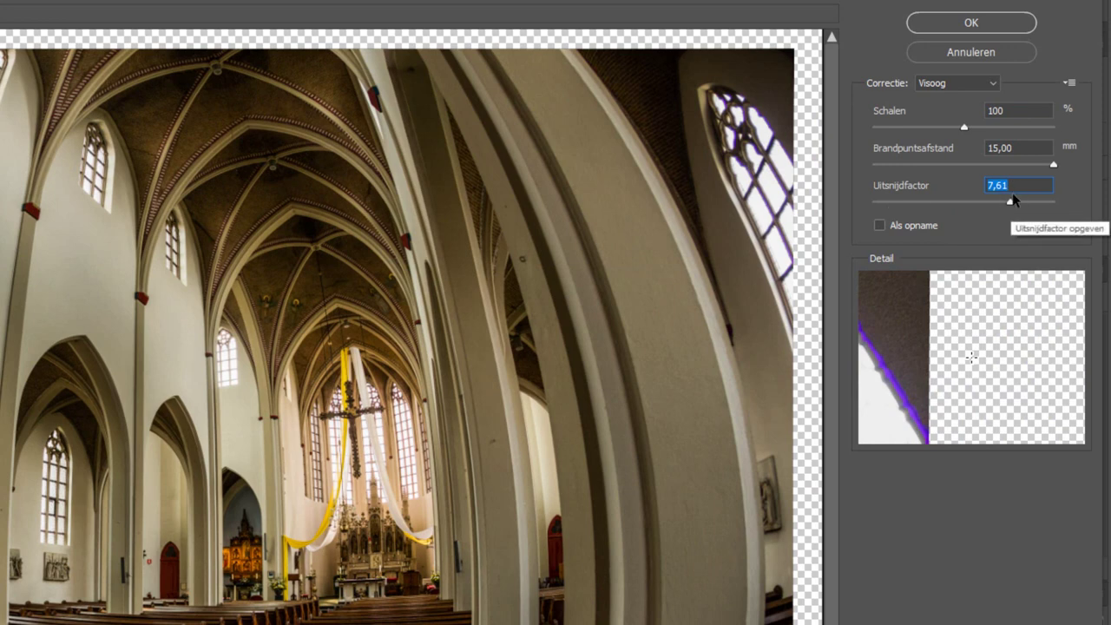
text(1)
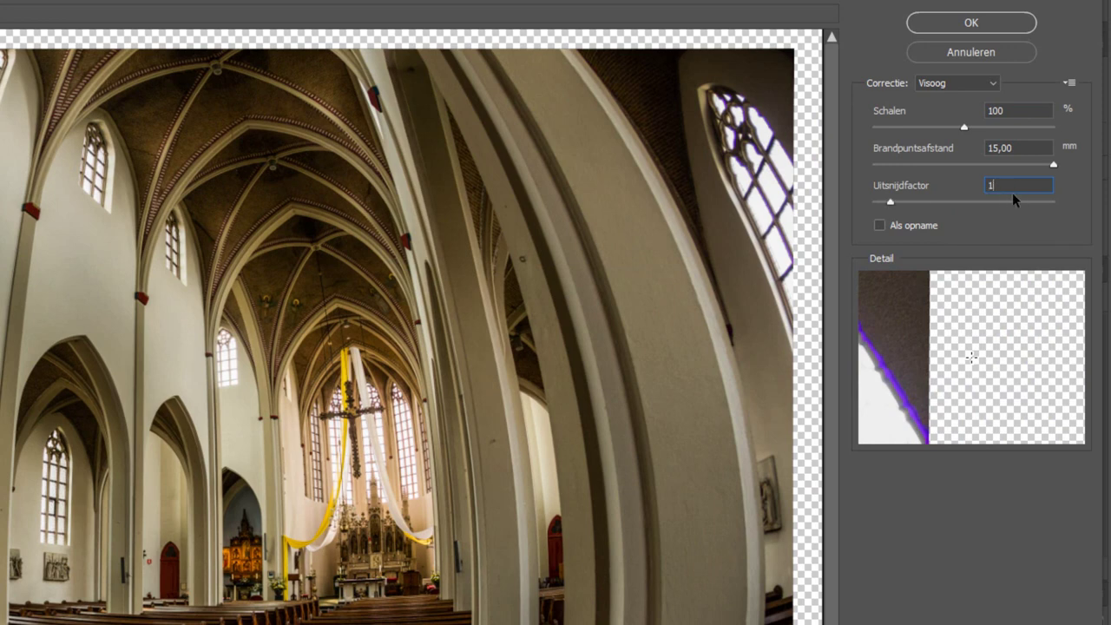
key(Return)
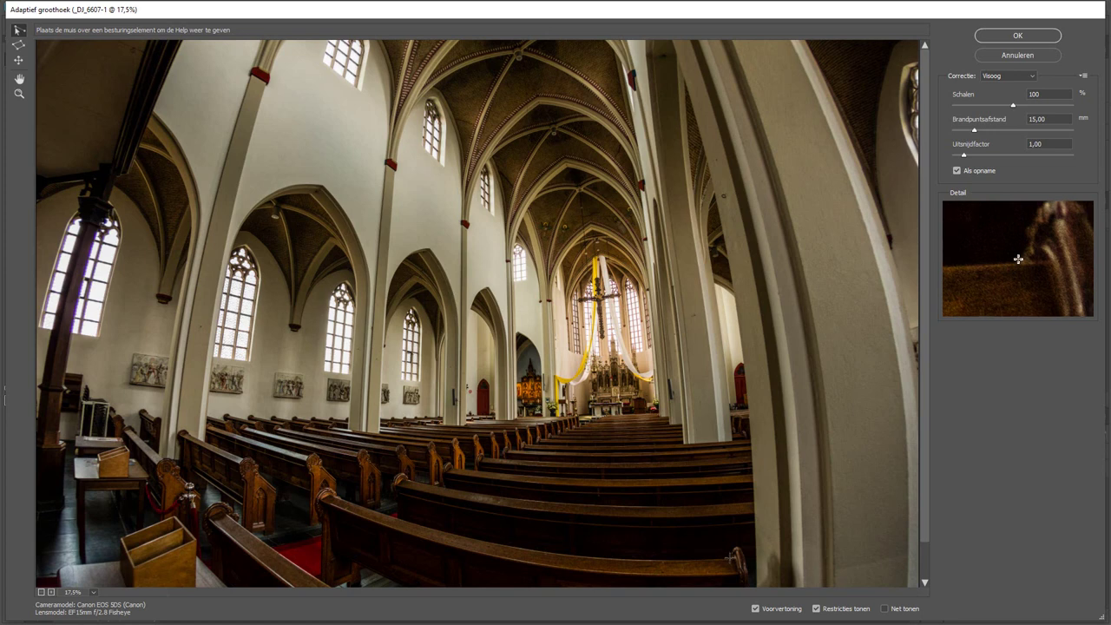
Add constraint lines straightening the front pew and a second pew
click(729, 558)
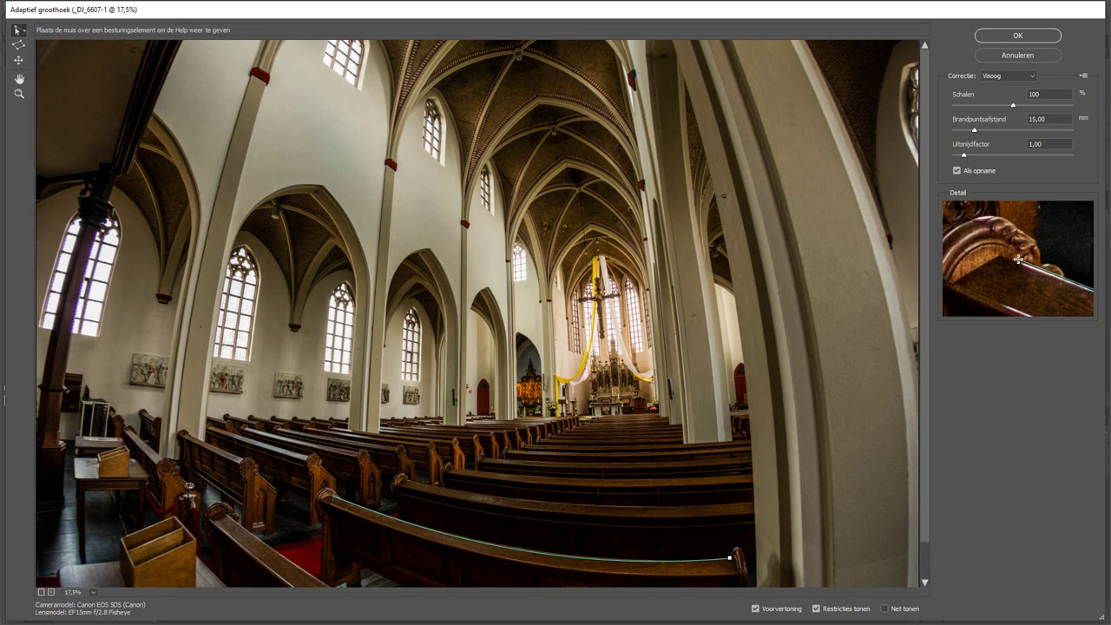
click(331, 499)
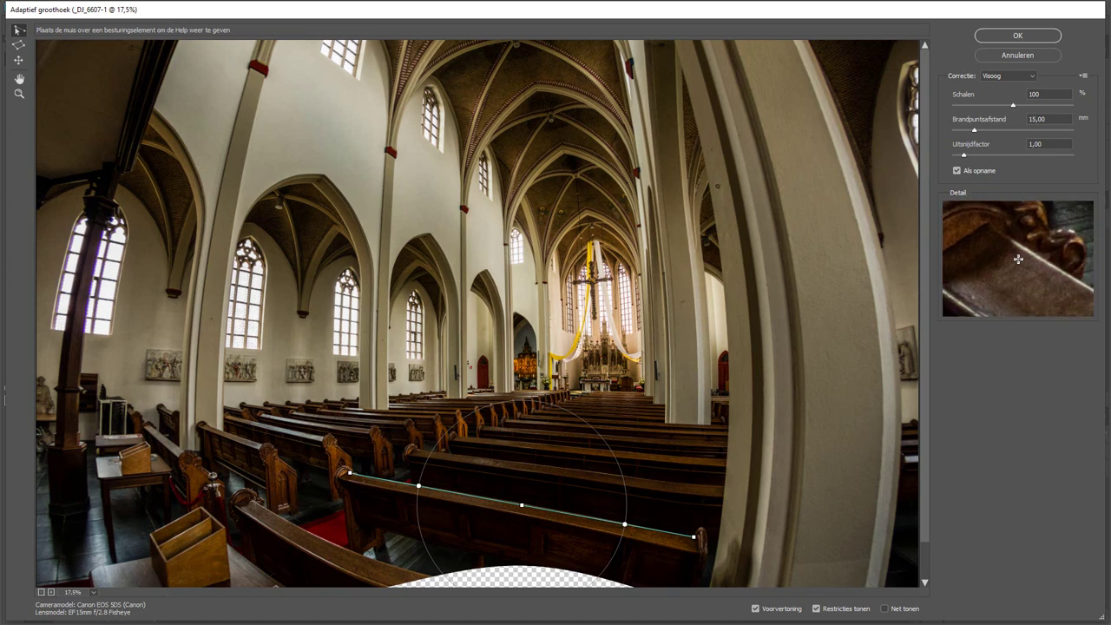
click(250, 495)
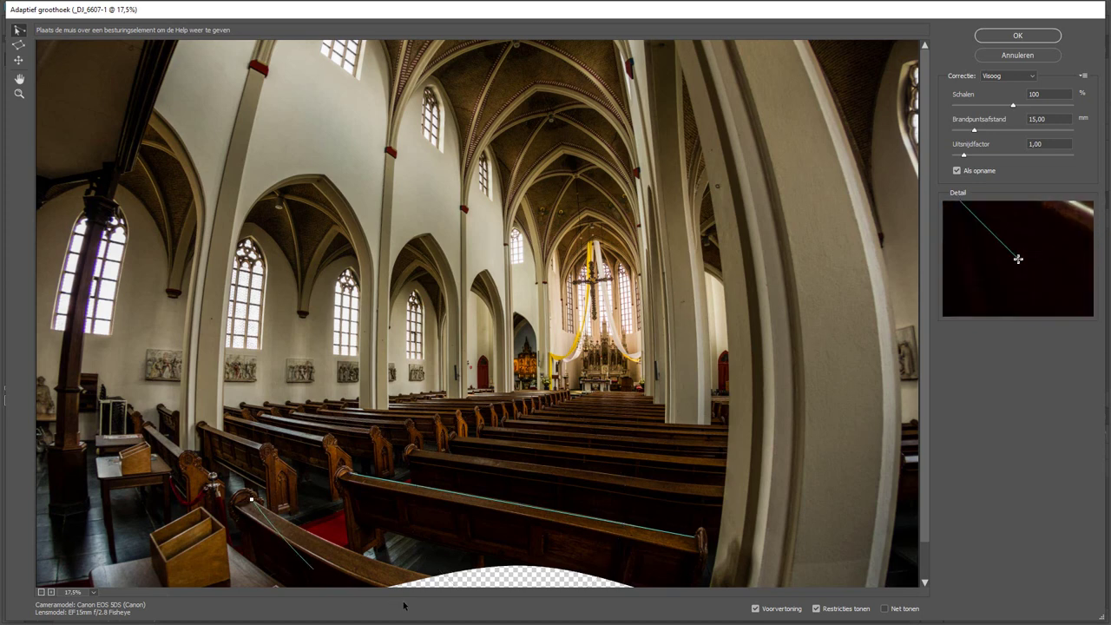
click(432, 568)
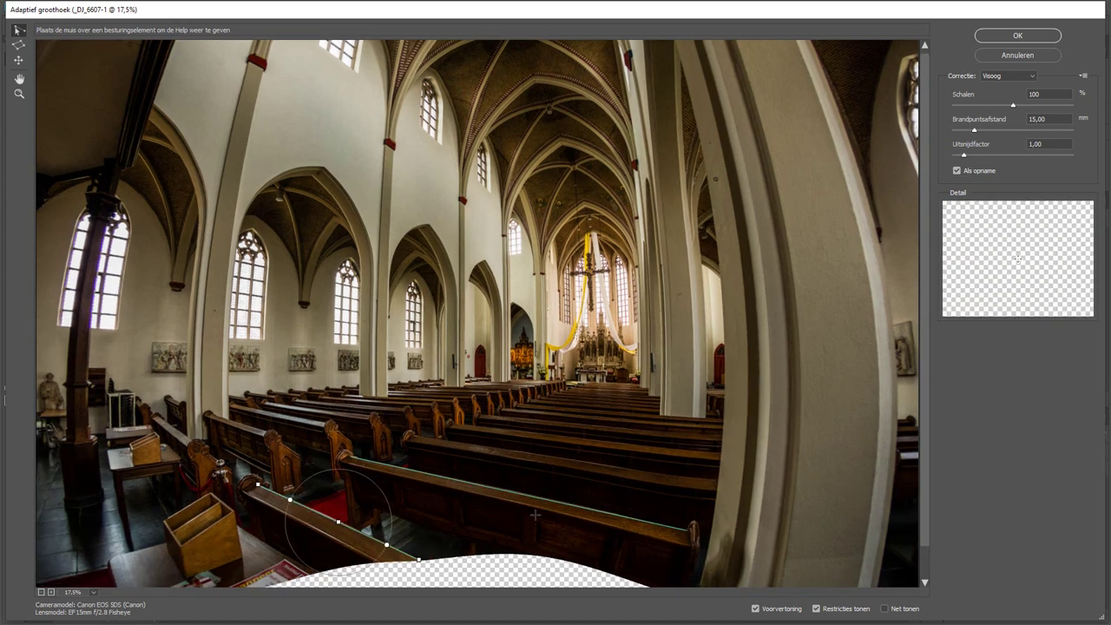
Add vertical constraint lines straightening the right and left pillars
click(796, 41)
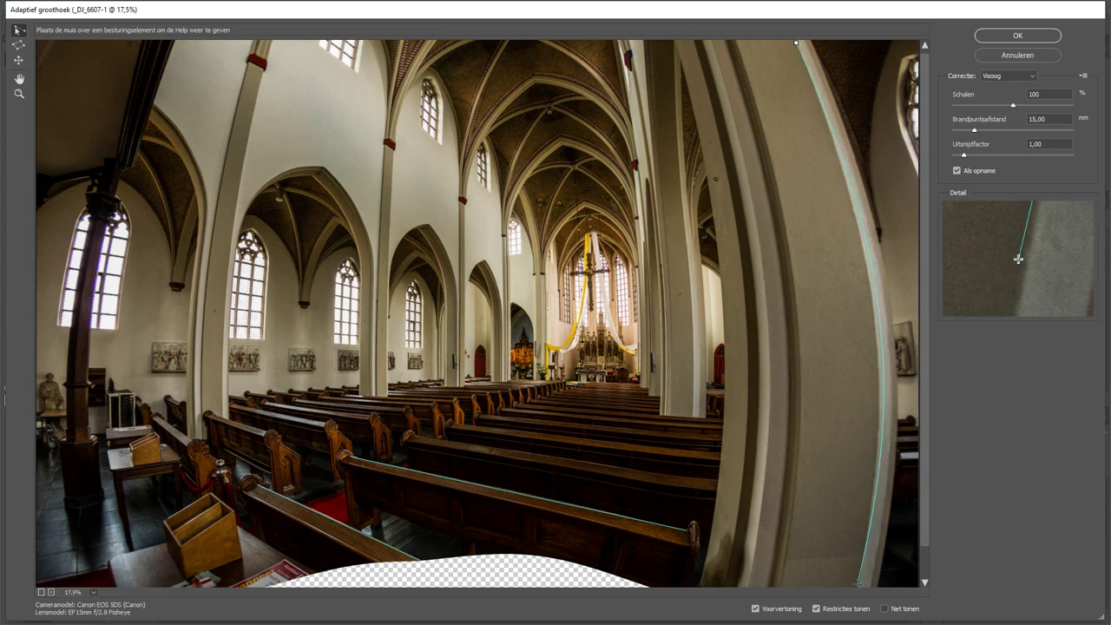
click(858, 586)
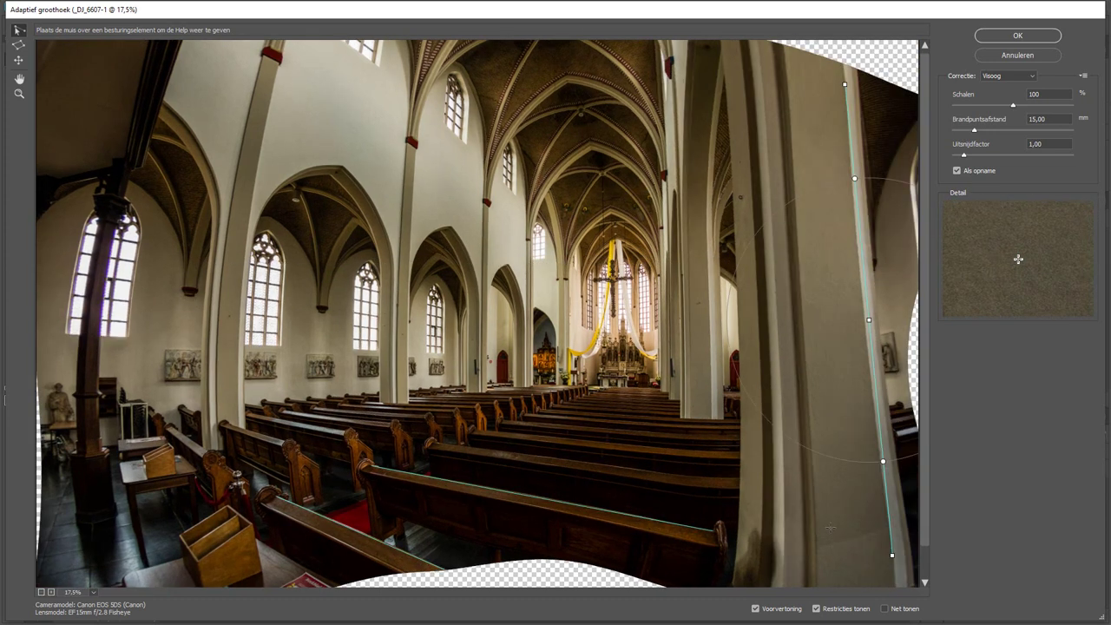
click(279, 64)
click(240, 425)
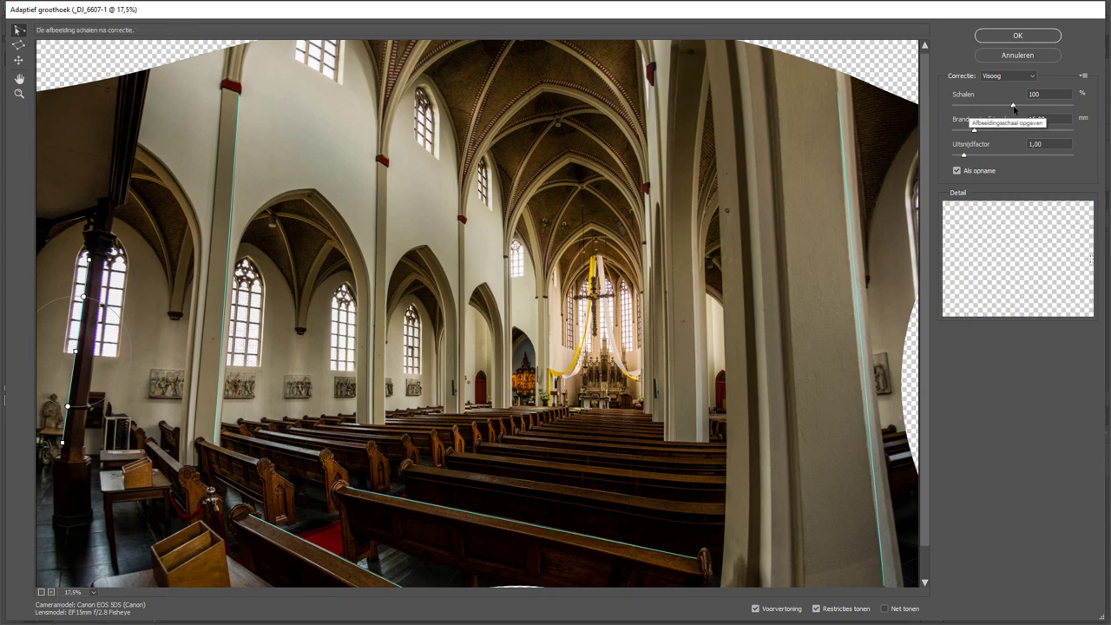
Raise the wide-angle scale to 108% and apply the correction
drag(1013, 106, 1022, 107)
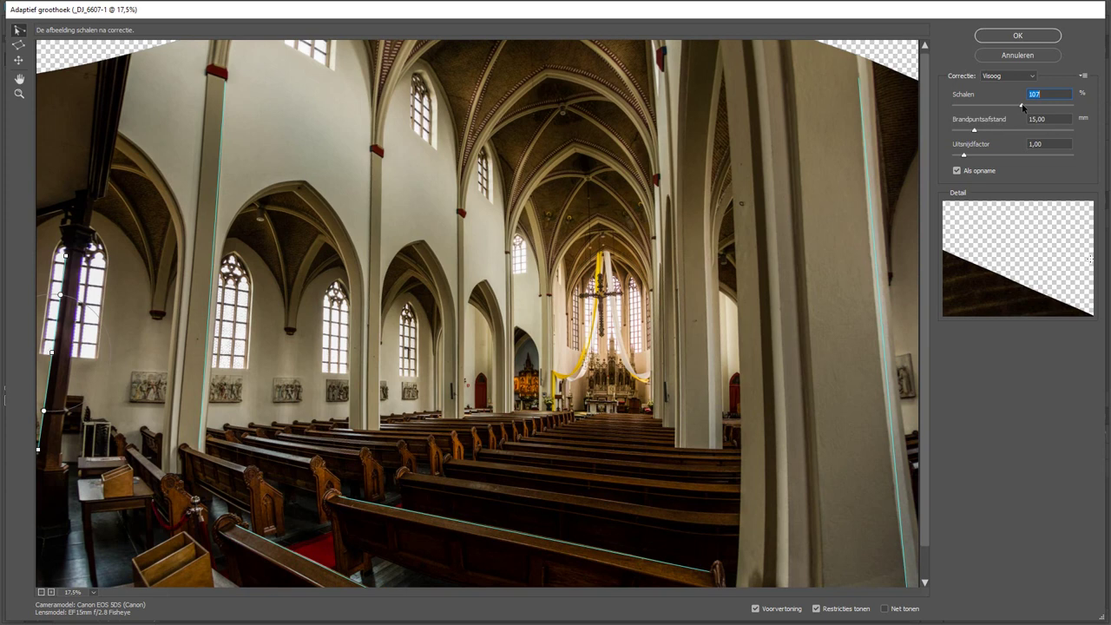
key(Up)
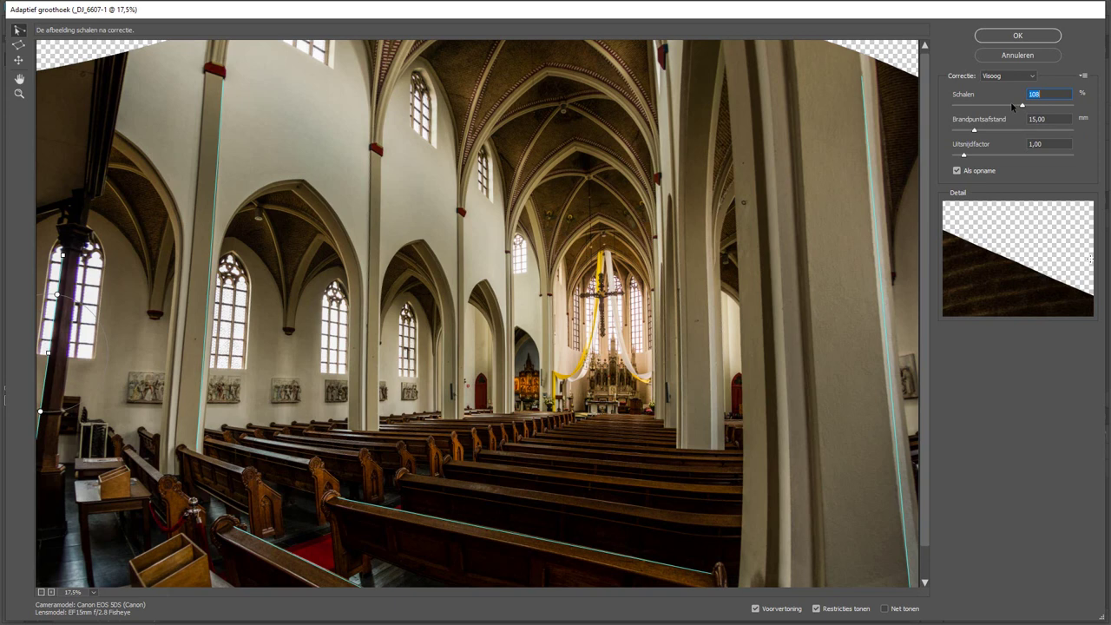
click(1018, 36)
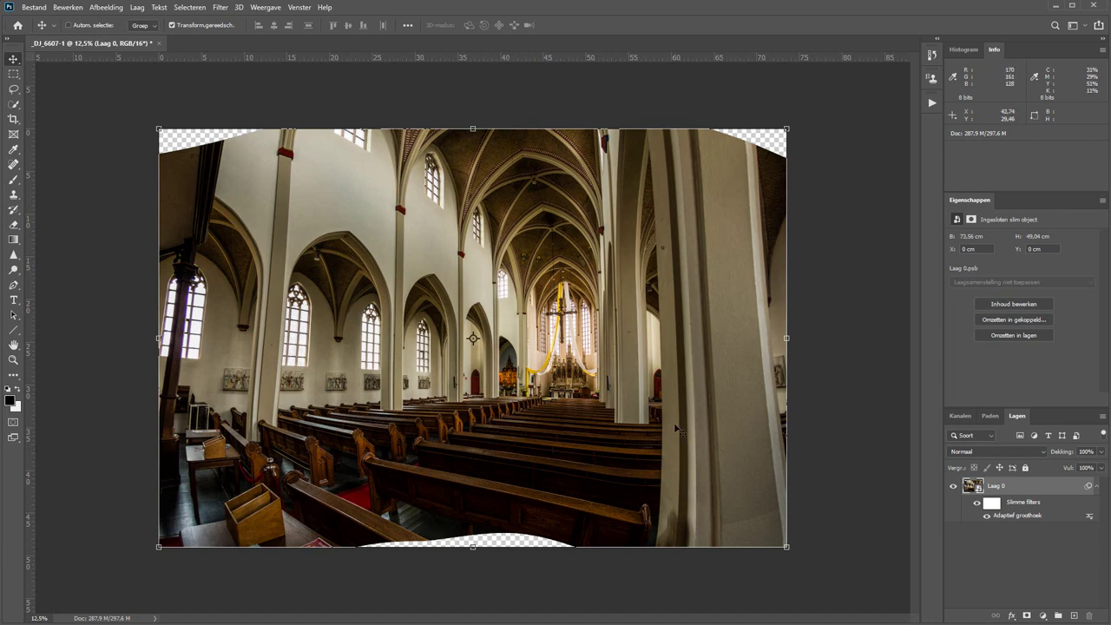
Toggle the Adaptive Wide Angle smart filter off and on to compare with the original
click(977, 505)
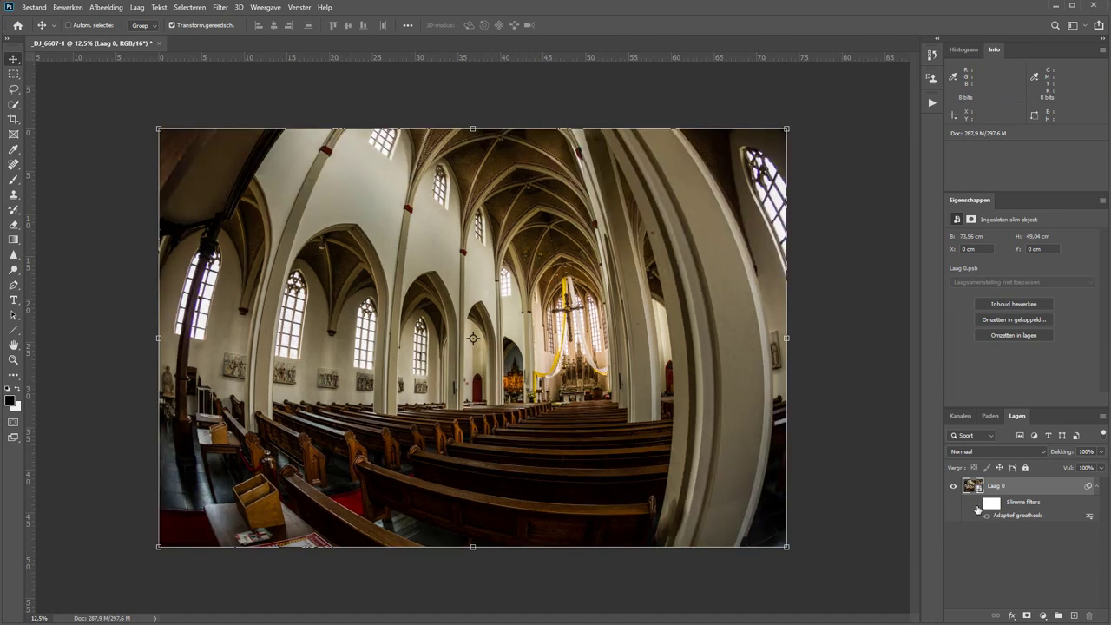
click(977, 504)
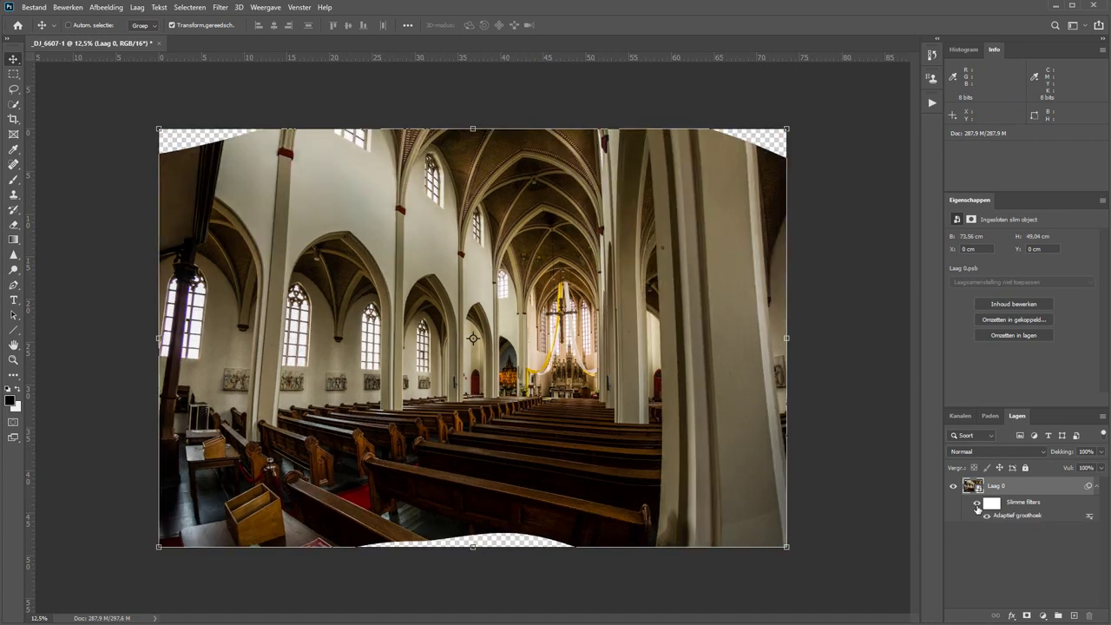
Crop the photo to a rectangle inside the transparent corners
key(c)
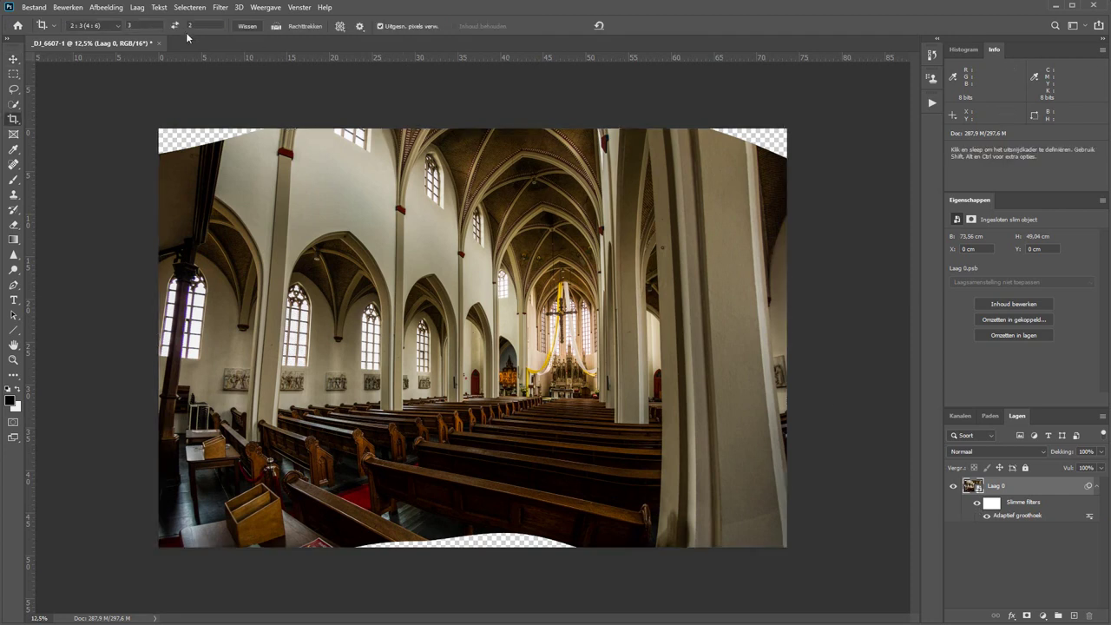
drag(189, 151, 818, 524)
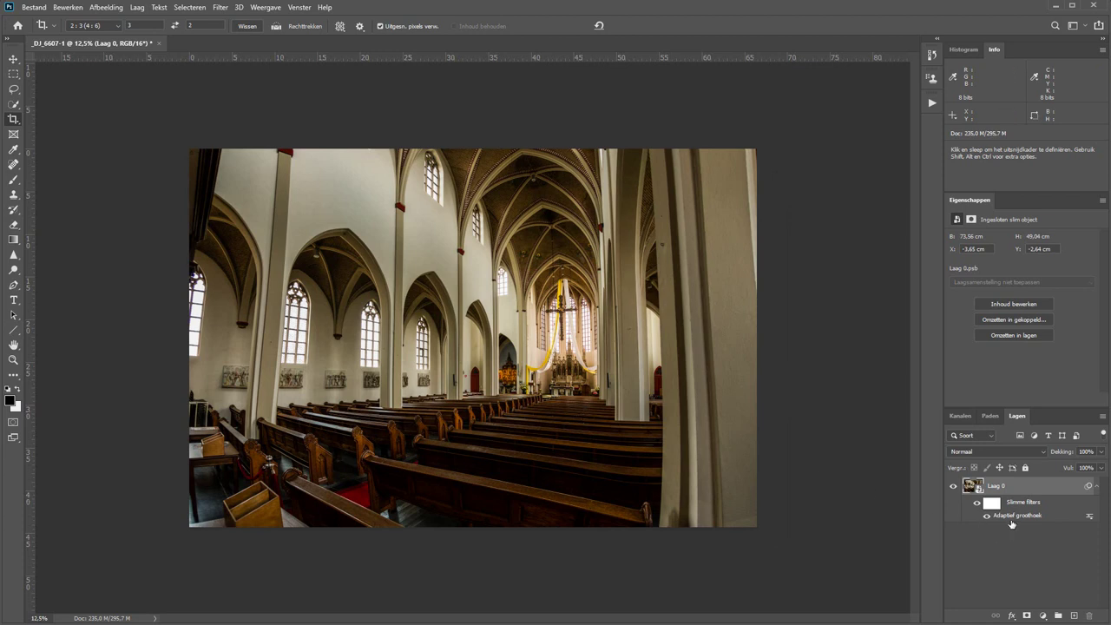
Reopen the Adaptive Wide Angle filter, constrain the right column and front pew, and apply
double_click(1007, 516)
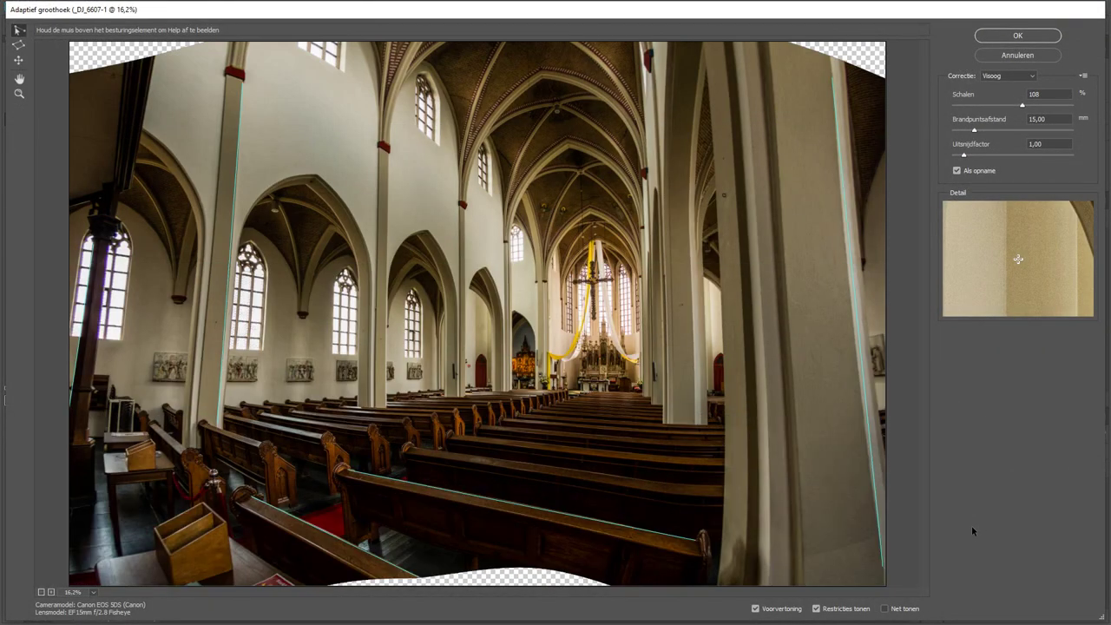
click(704, 49)
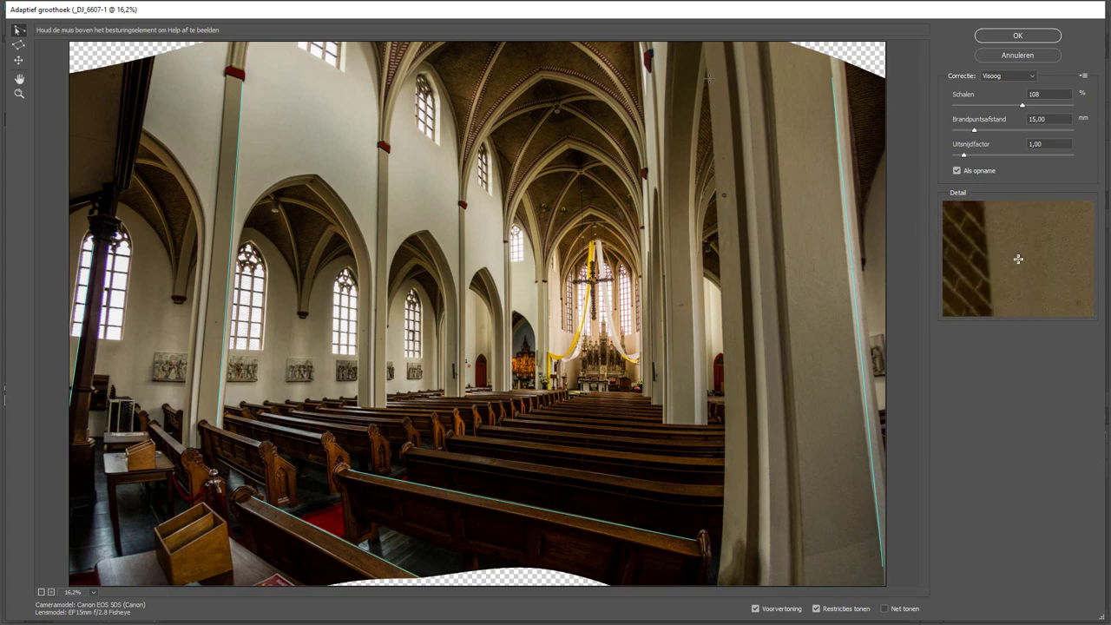
click(731, 451)
click(432, 448)
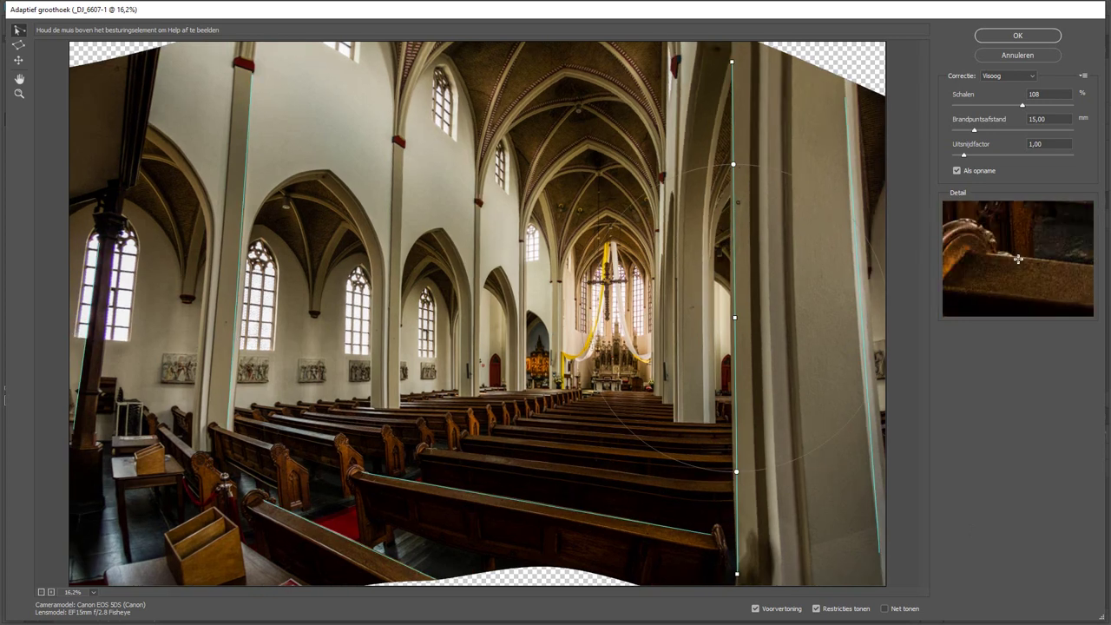
click(728, 478)
drag(734, 565, 731, 556)
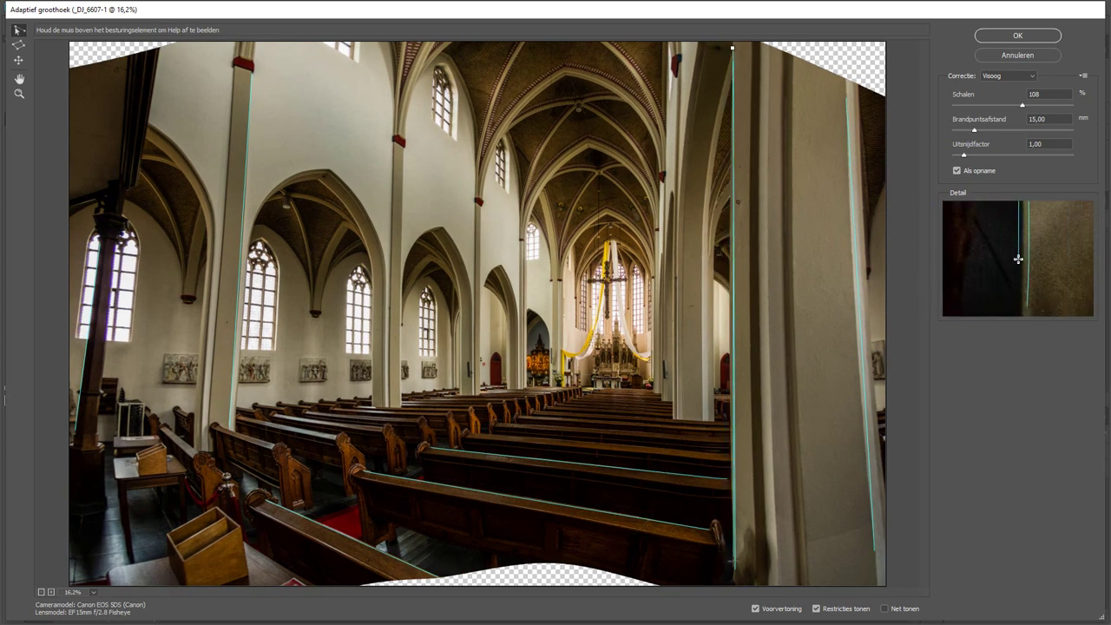
click(1030, 35)
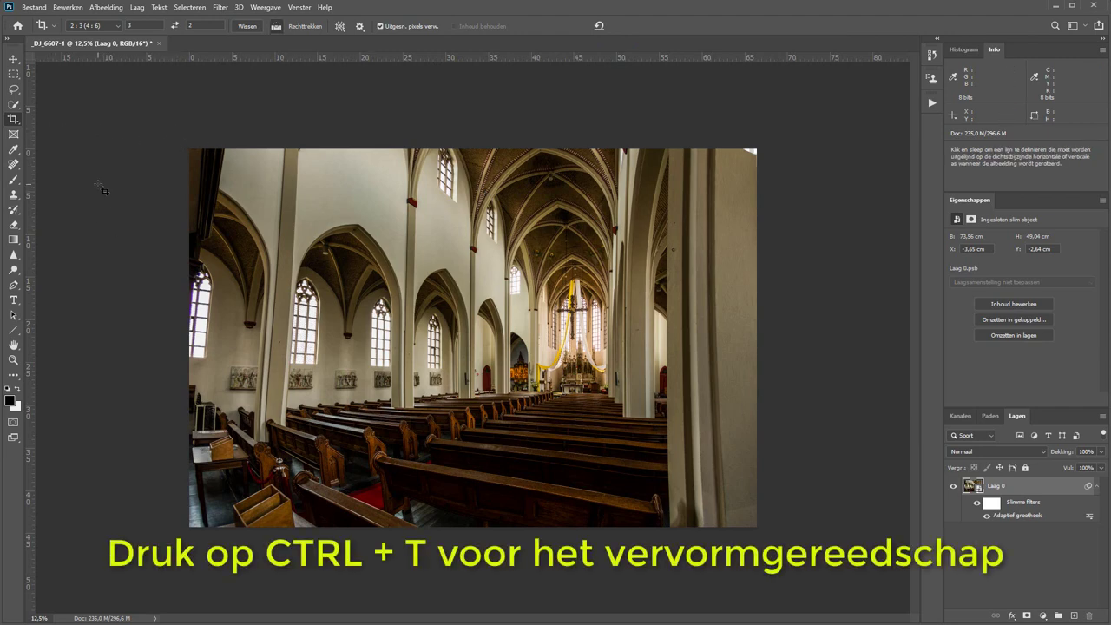
Skew the image about 2.6° by pulling the top-left corner outward, then commit
key(ctrl+t)
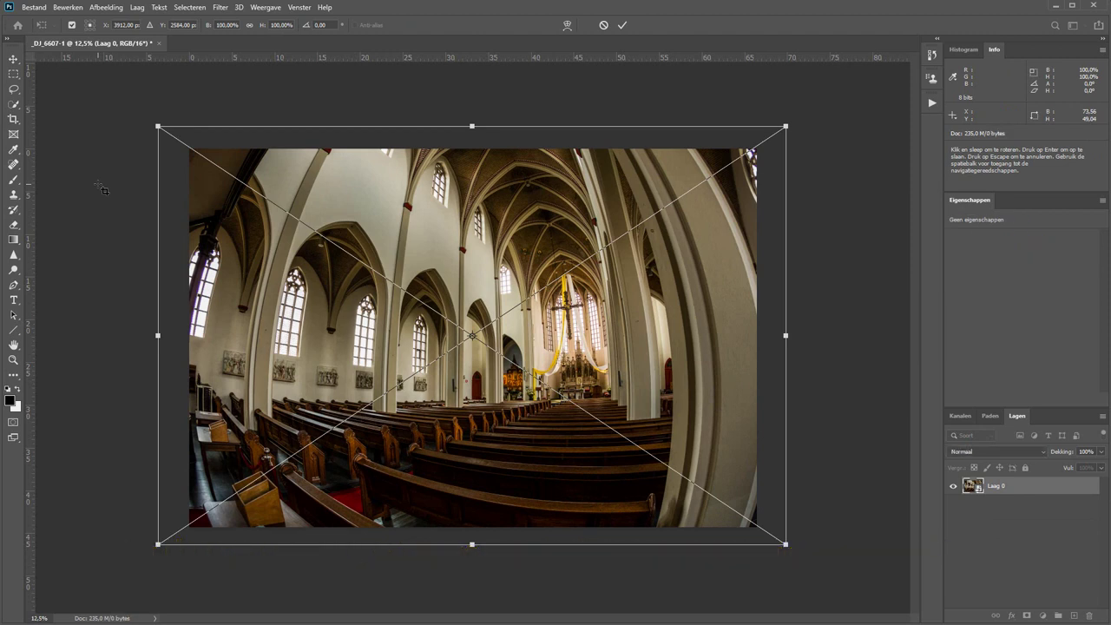
right_click(466, 188)
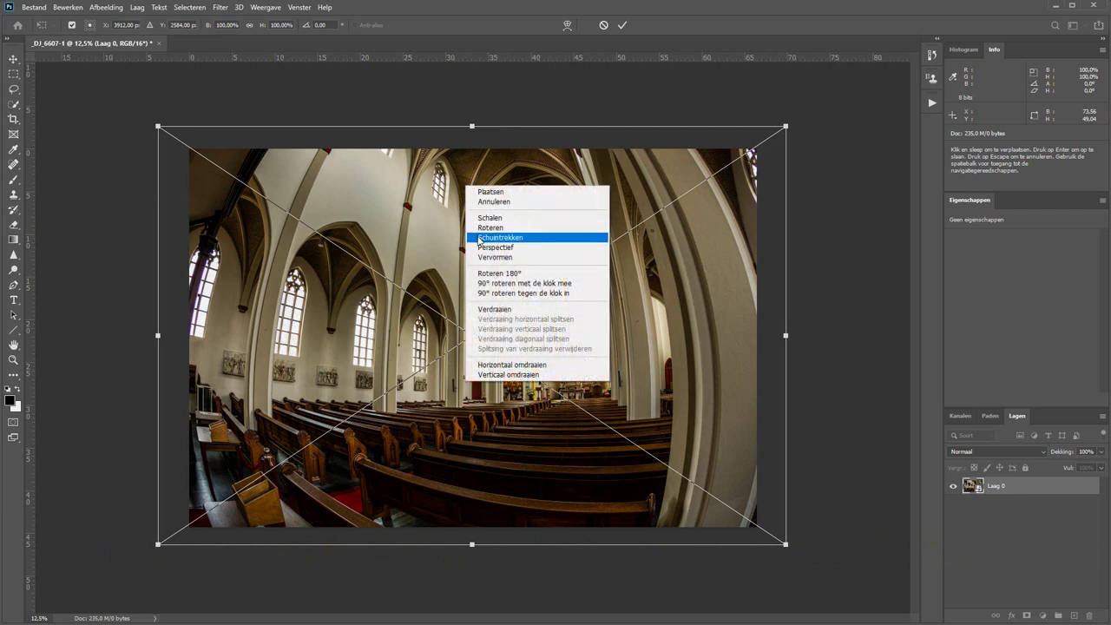
click(480, 238)
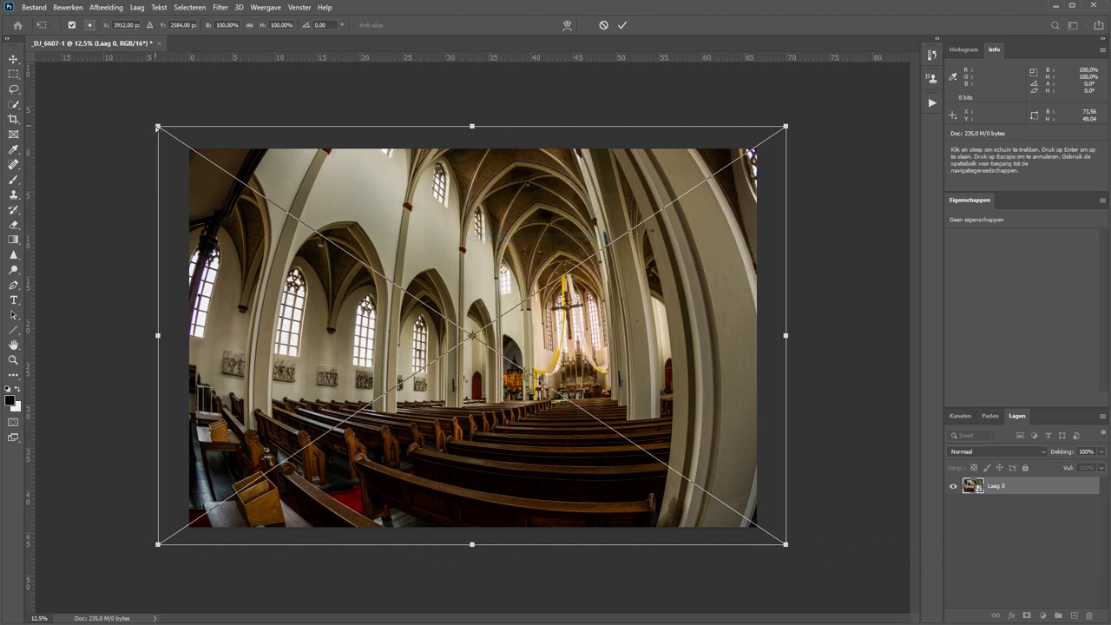
drag(157, 127, 137, 126)
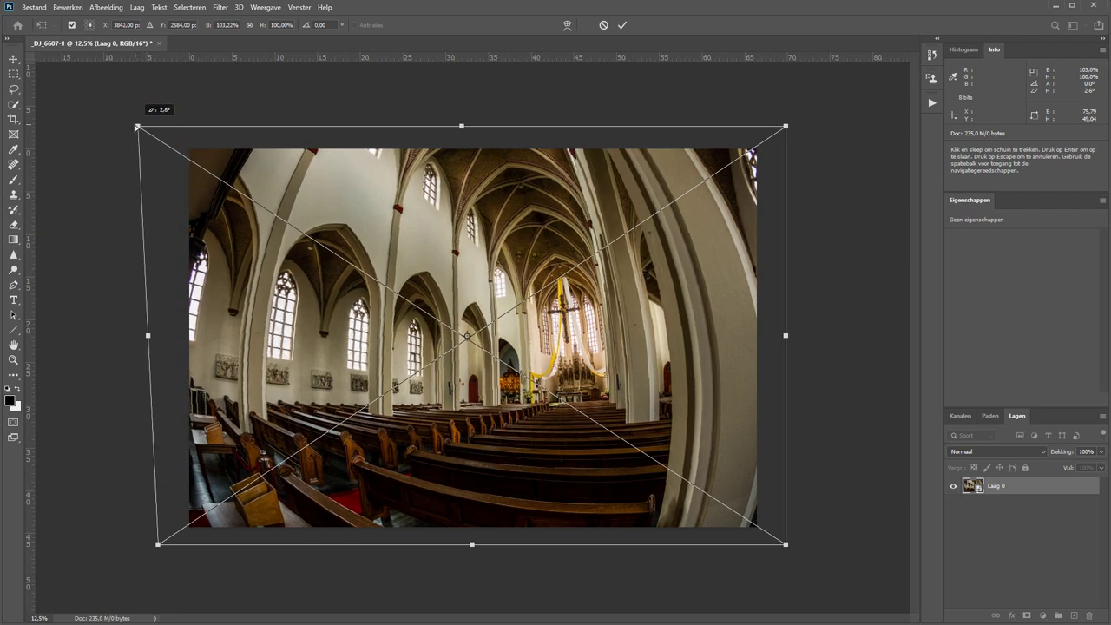
click(622, 26)
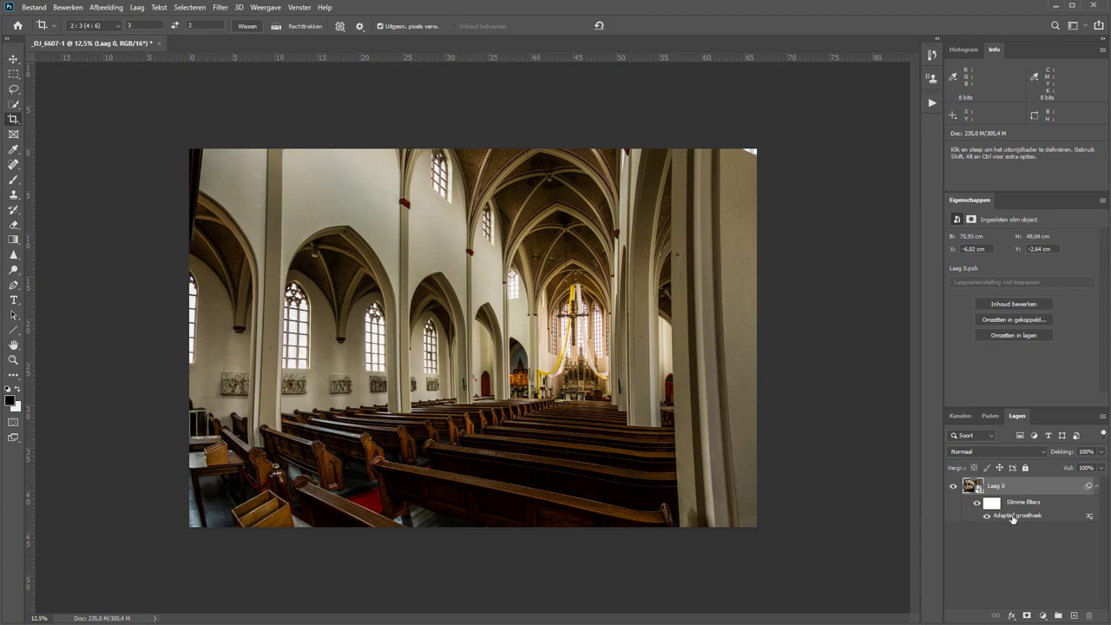
Reopen the filter, add a front-pew constraint, and replace the right pillar's constraint line
double_click(992, 518)
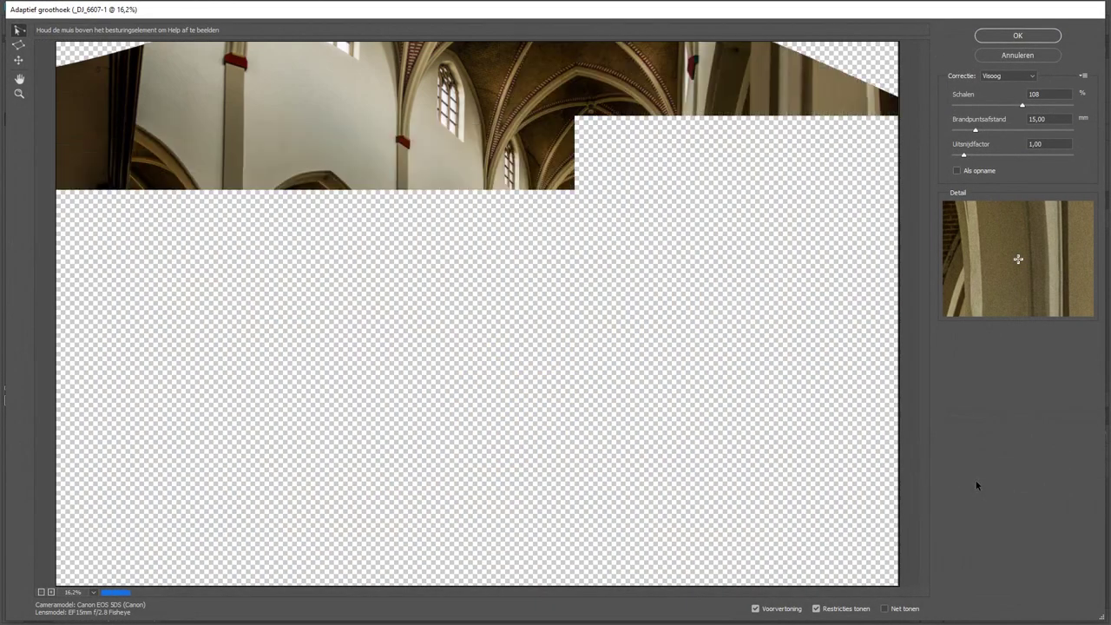
click(351, 477)
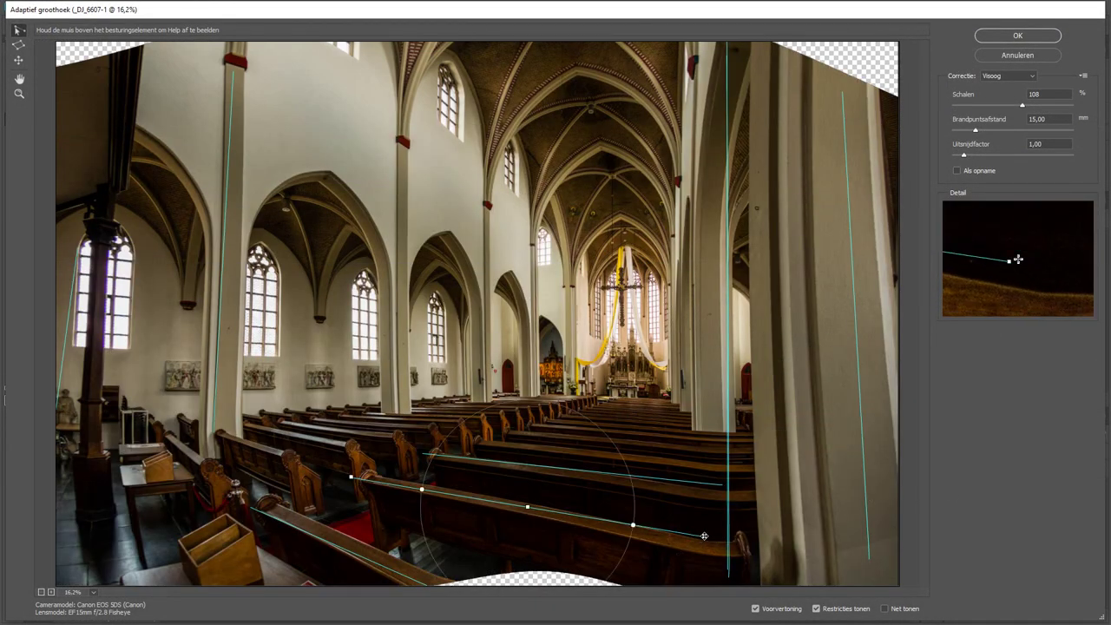
click(734, 540)
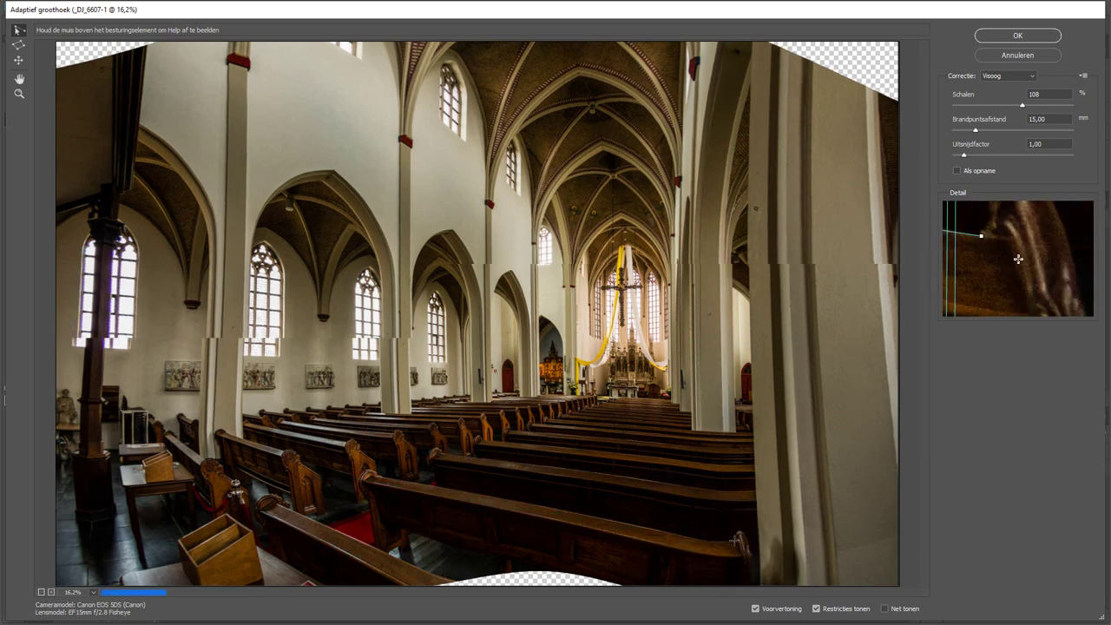
click(727, 94)
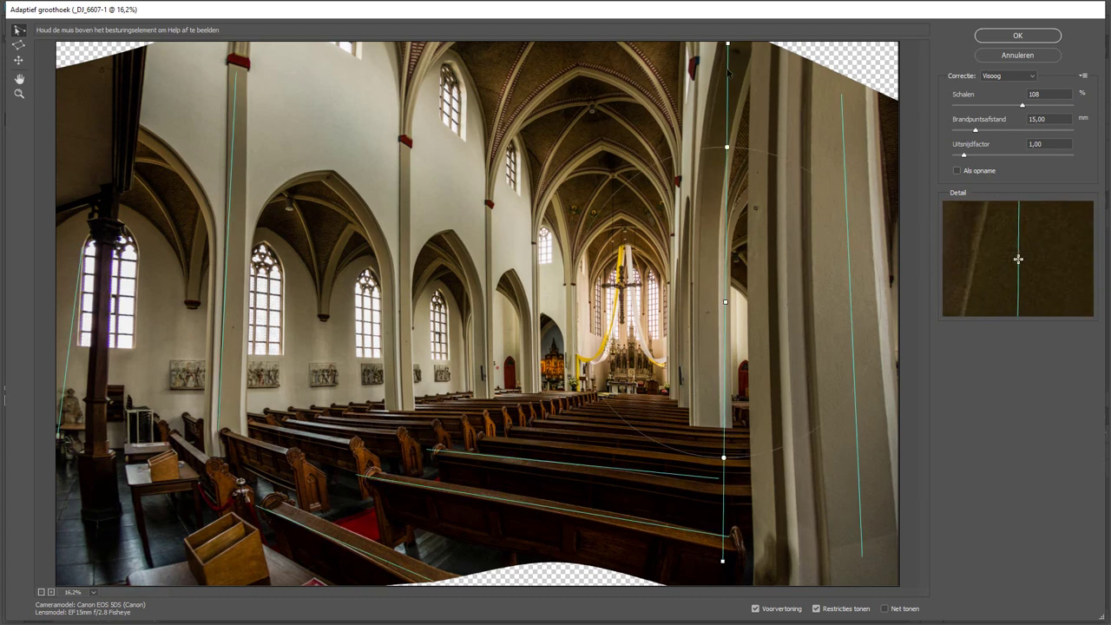
key(Delete)
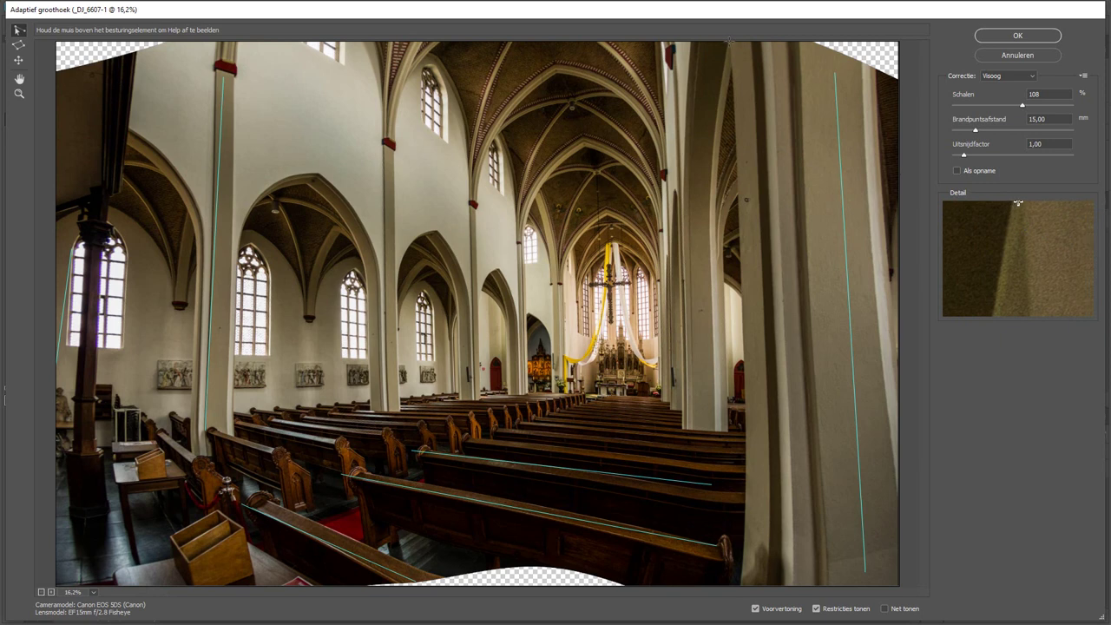
click(729, 41)
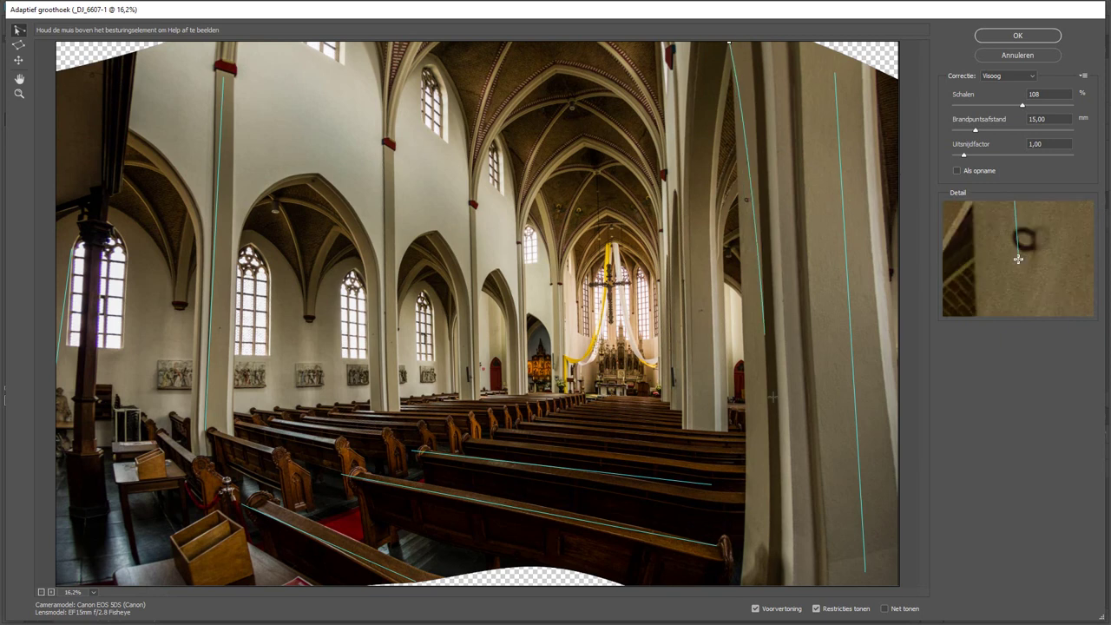
click(741, 580)
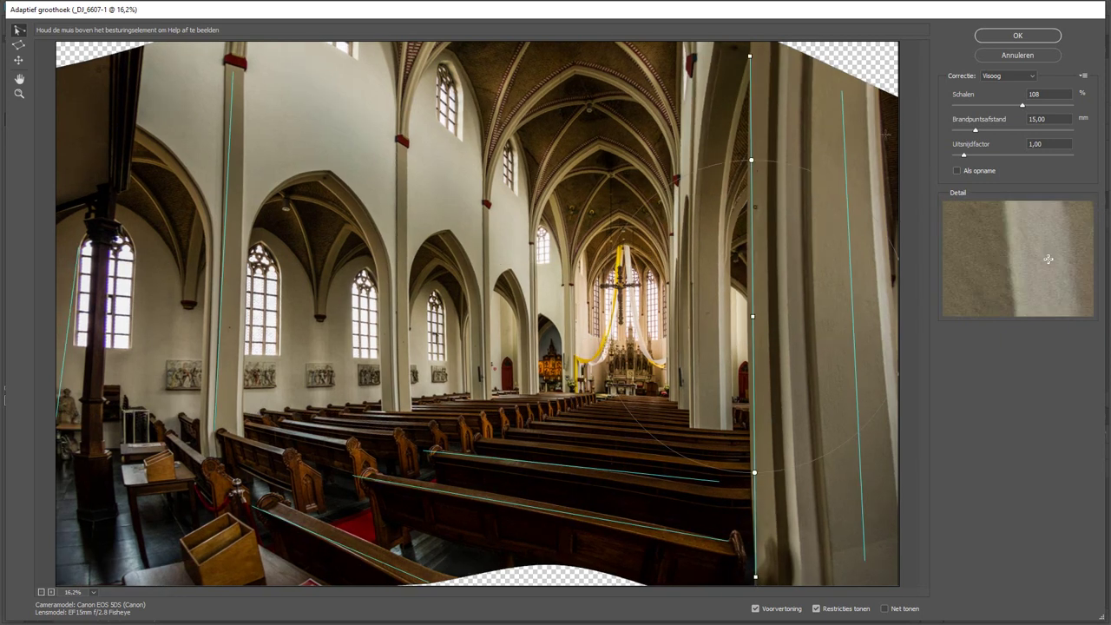
drag(842, 86, 866, 82)
drag(864, 560, 897, 506)
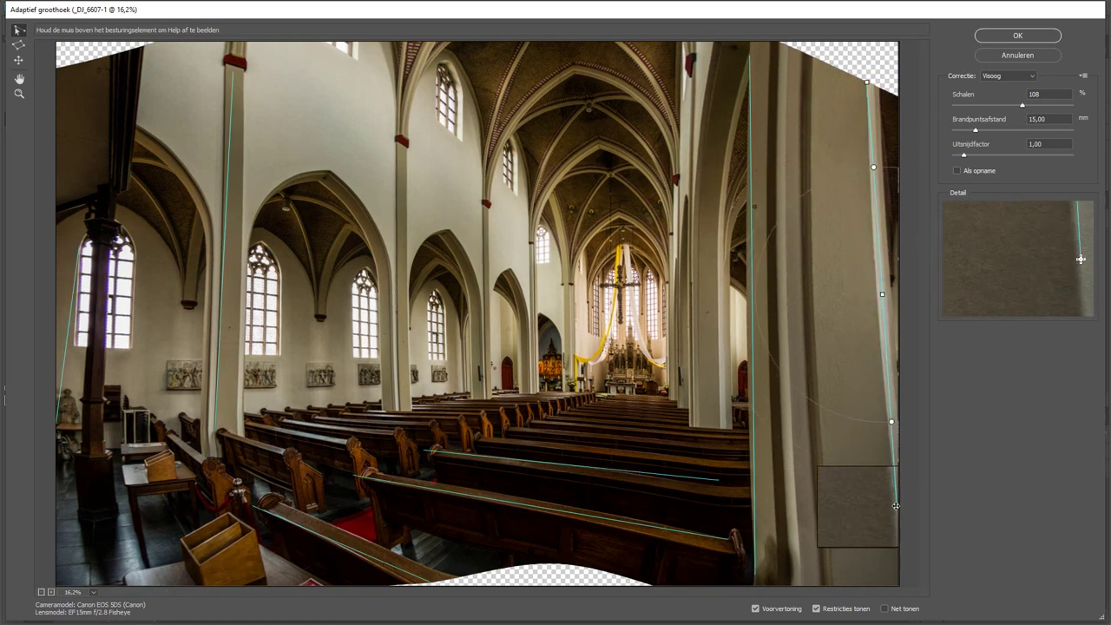
Add left-pillar and pew constraints, adjust their endpoints, and apply the updated correction
click(93, 247)
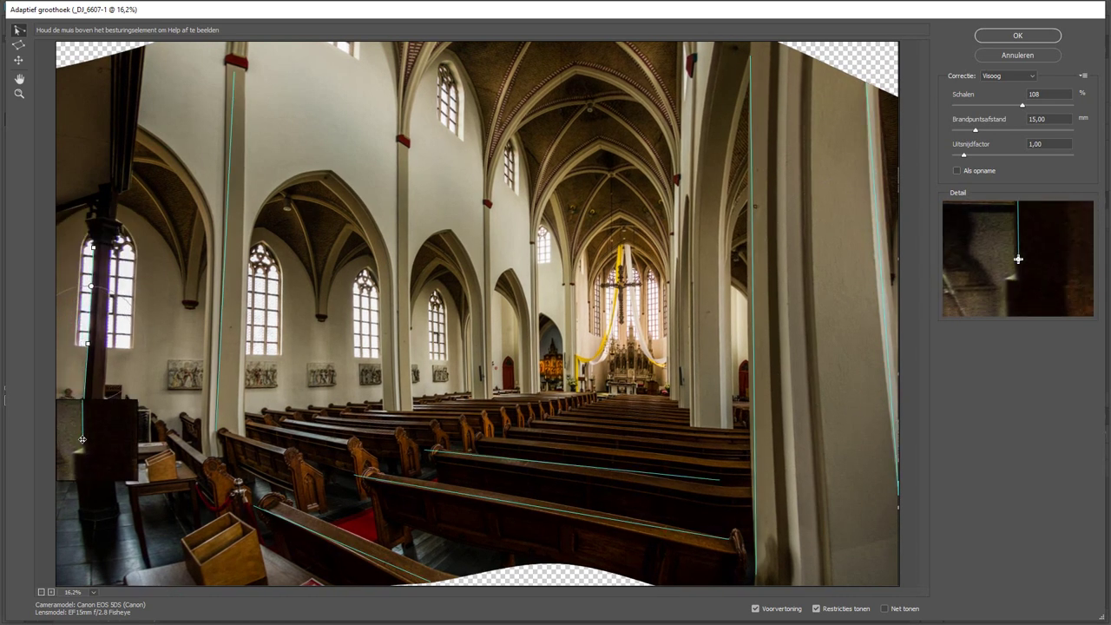
click(82, 440)
click(372, 479)
click(734, 543)
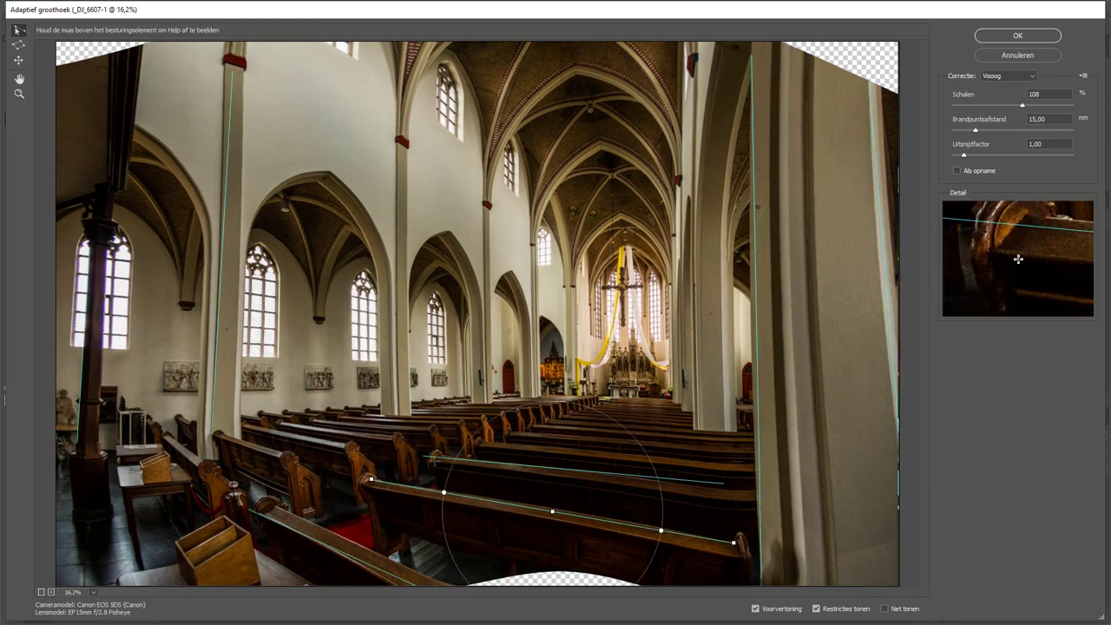
drag(372, 478, 443, 454)
drag(734, 542, 754, 490)
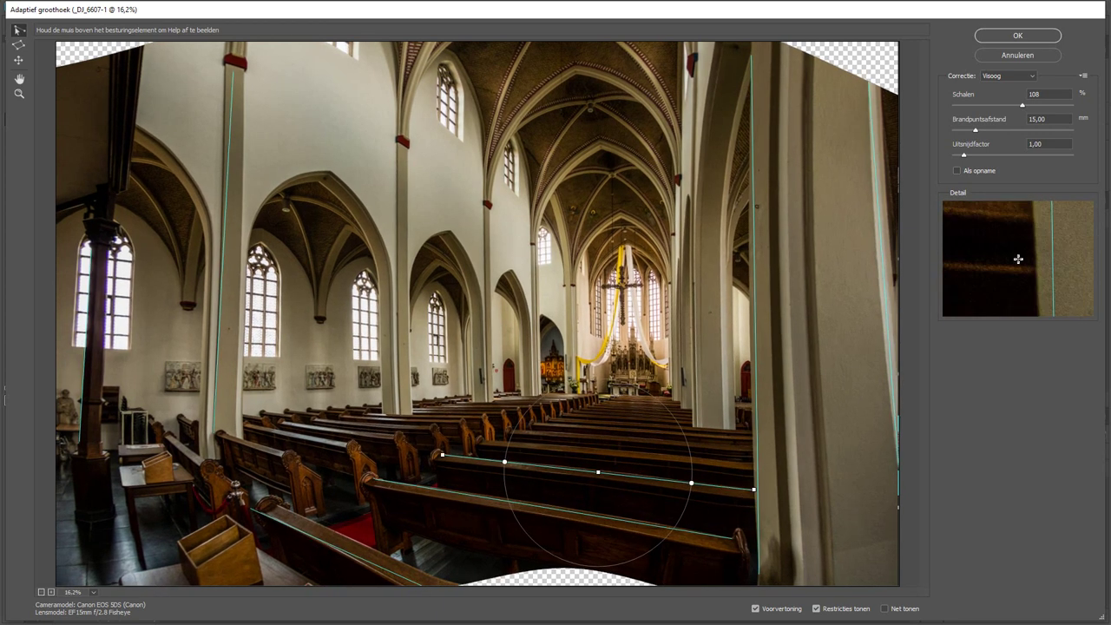
drag(233, 71, 225, 70)
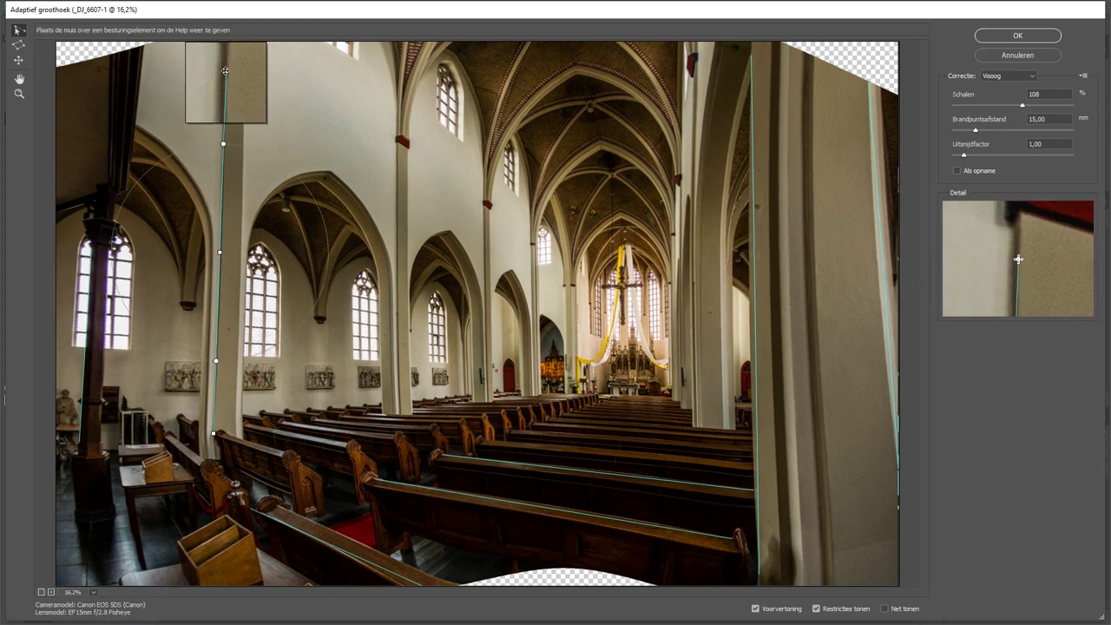
click(1008, 36)
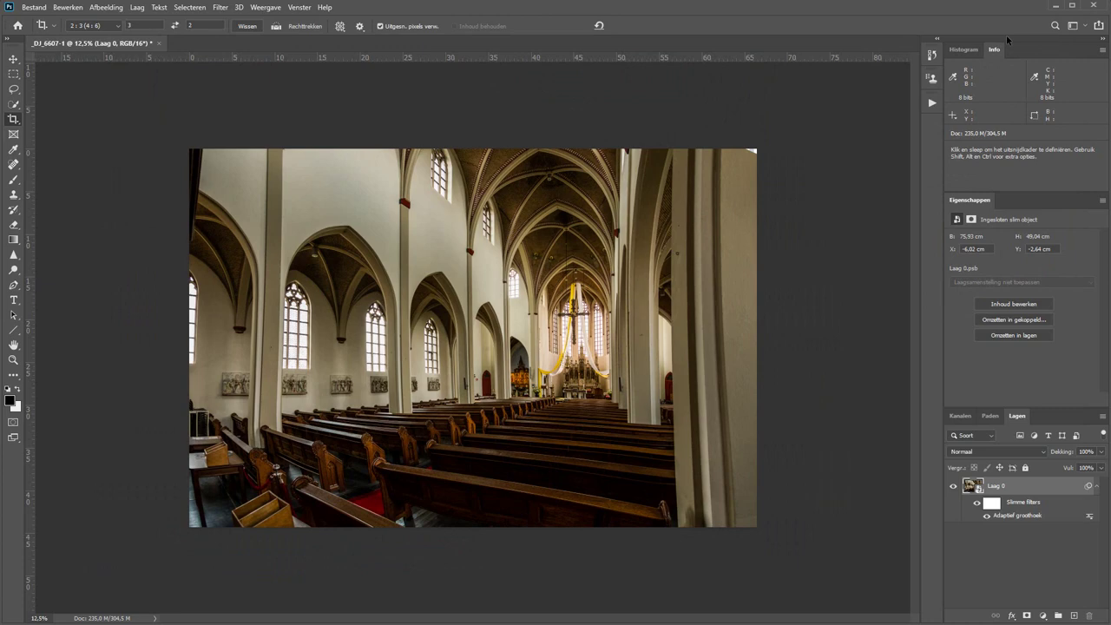
On a new layer, Laag 1, clone-stamp wall texture over the transparent top-right corner
key(ctrl+shift+n)
key(Return)
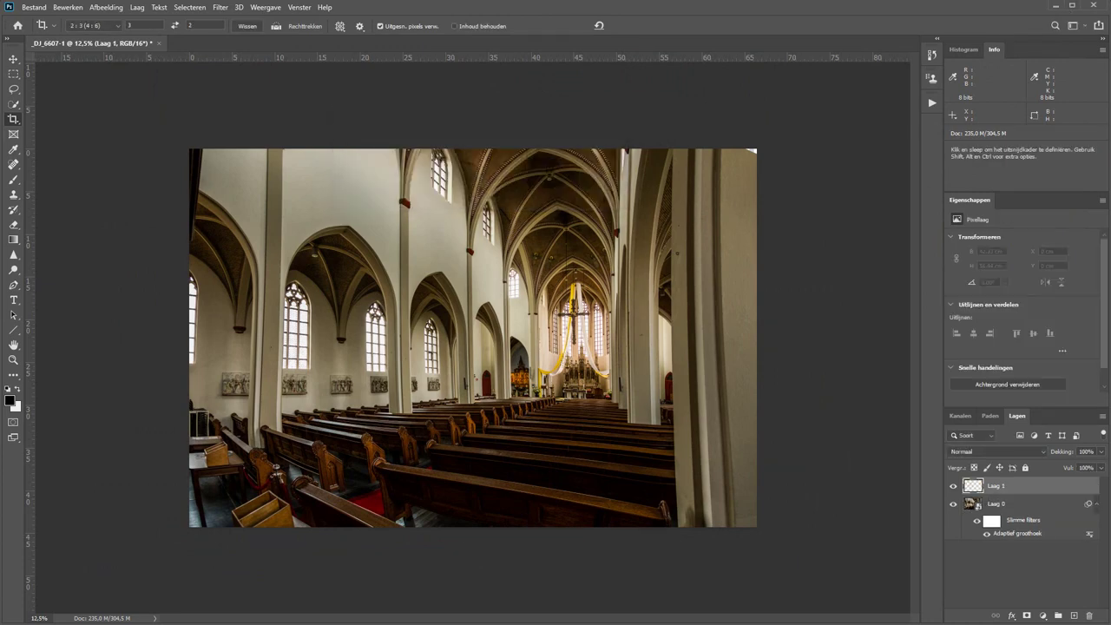
key(z)
drag(724, 92, 759, 126)
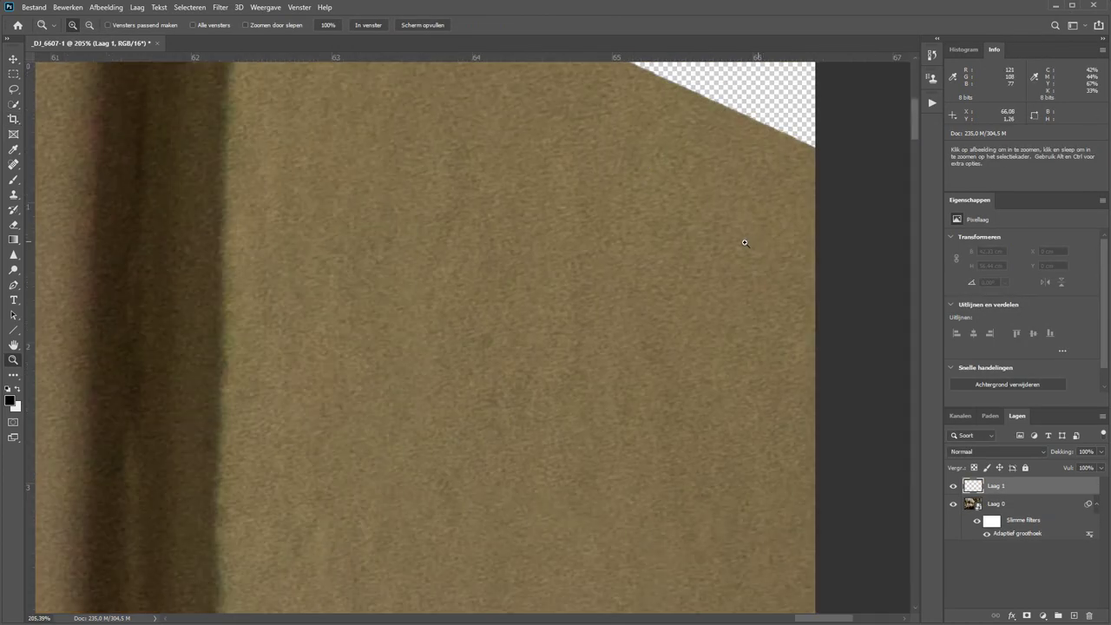
key(s)
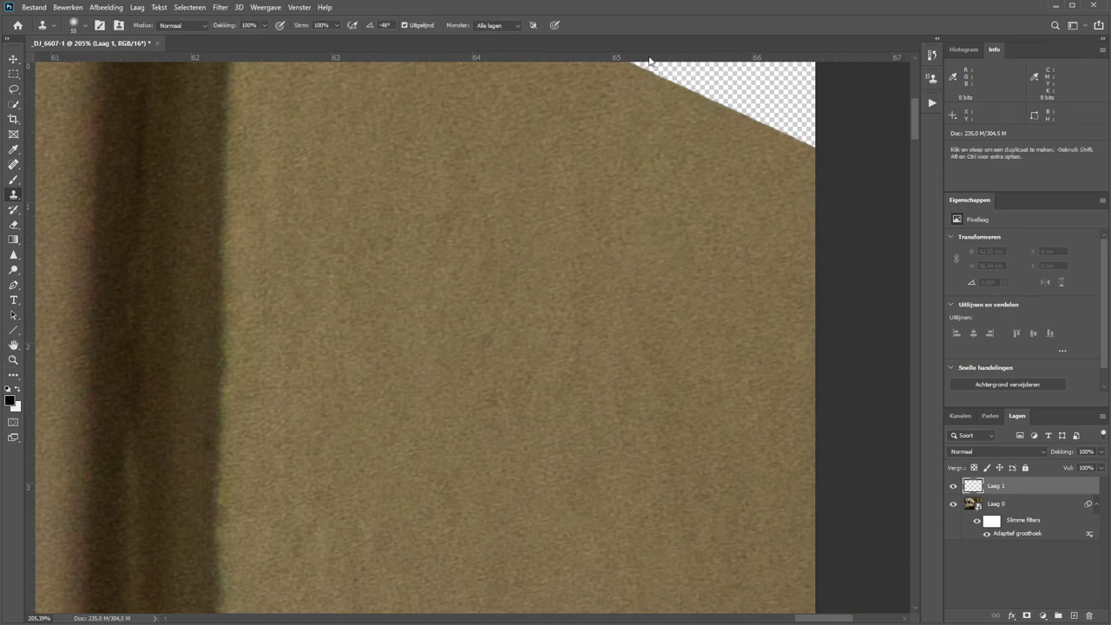
mouse_move(651, 70)
mouse_down()
mouse_move(819, 124)
mouse_move(807, 87)
mouse_move(790, 116)
mouse_up()
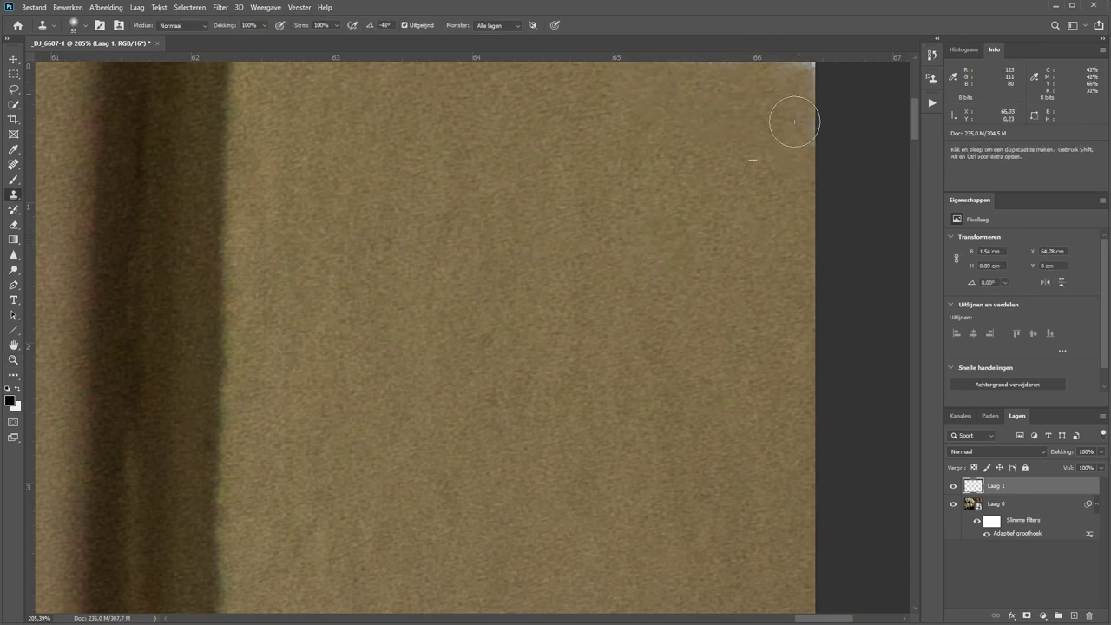
key(ctrl+0)
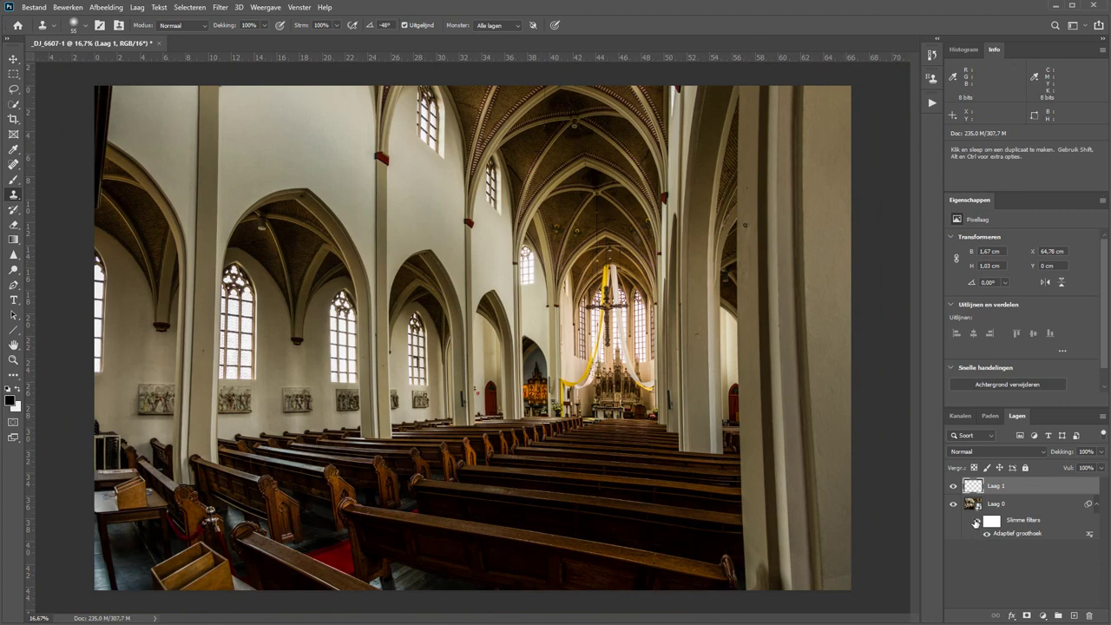
click(954, 487)
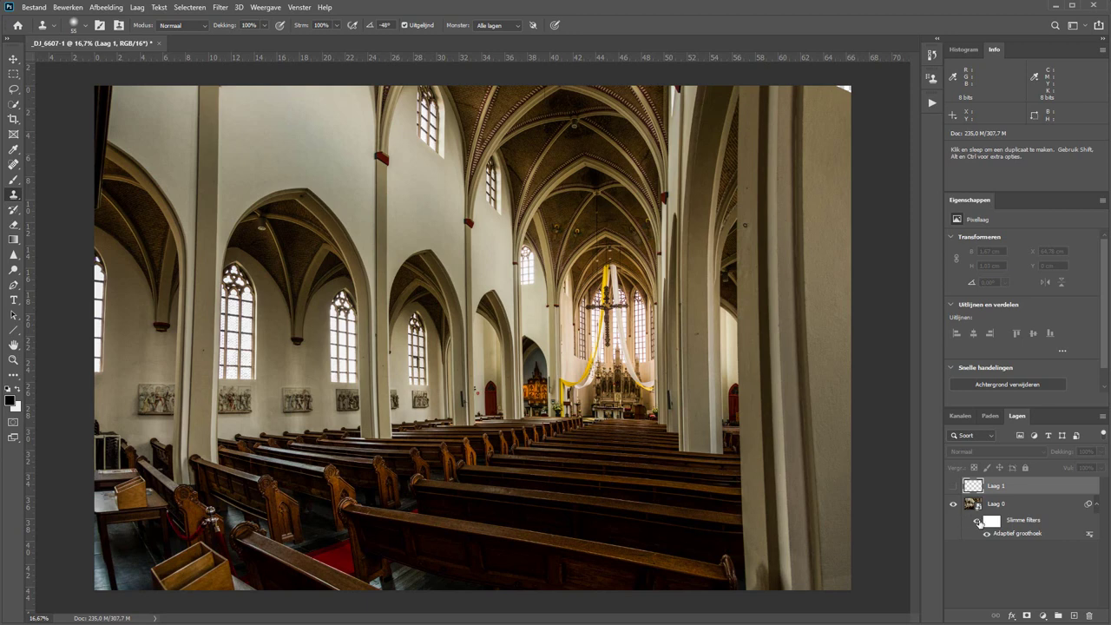
click(978, 523)
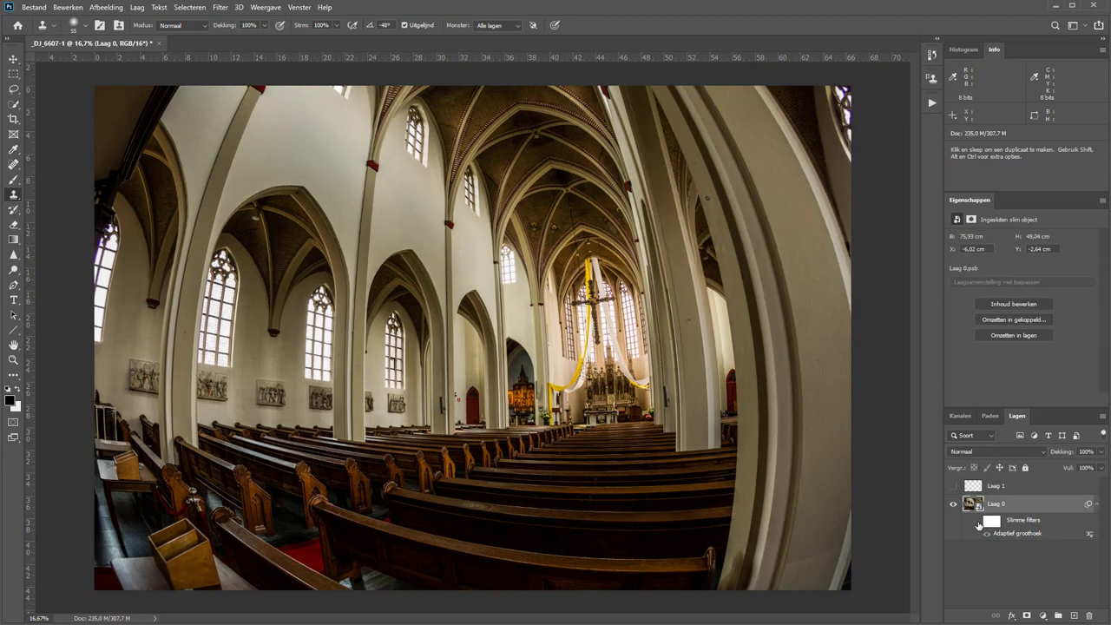
click(978, 522)
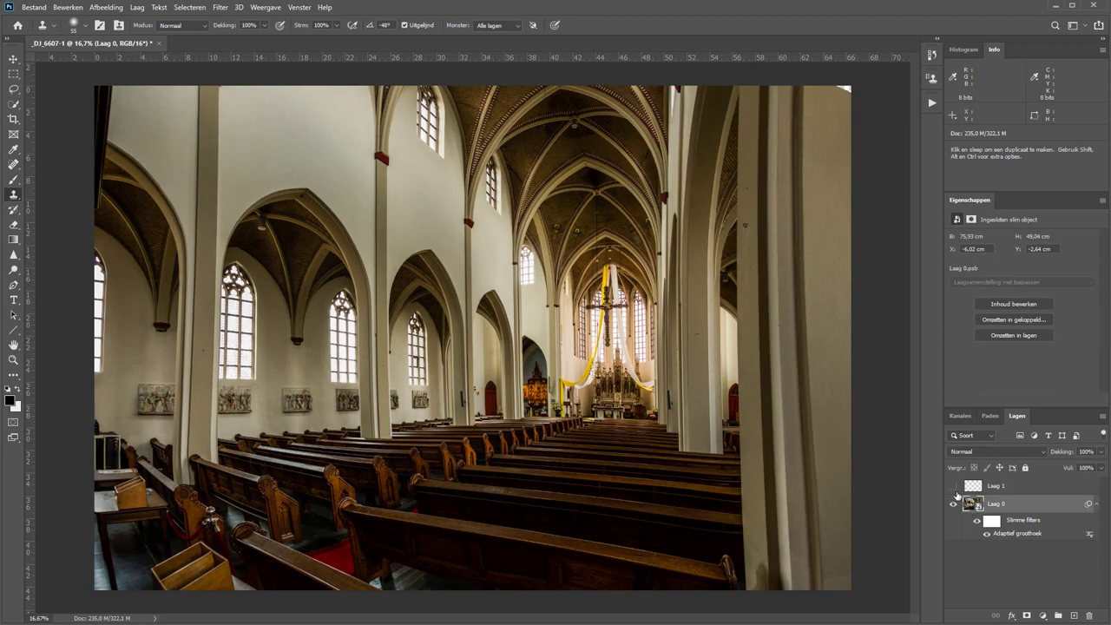
click(952, 487)
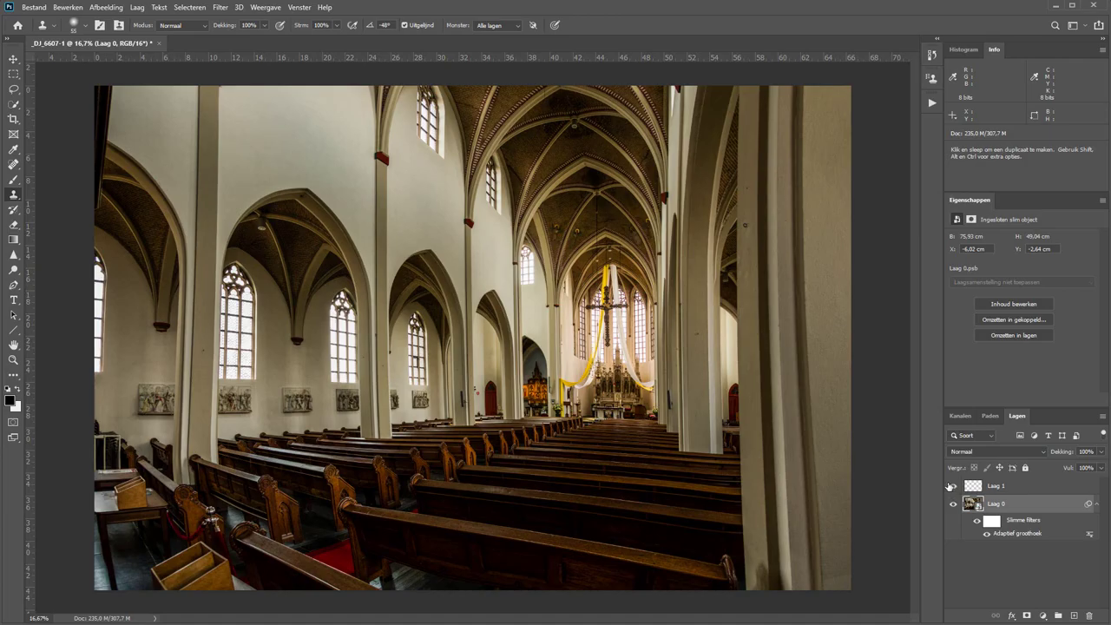